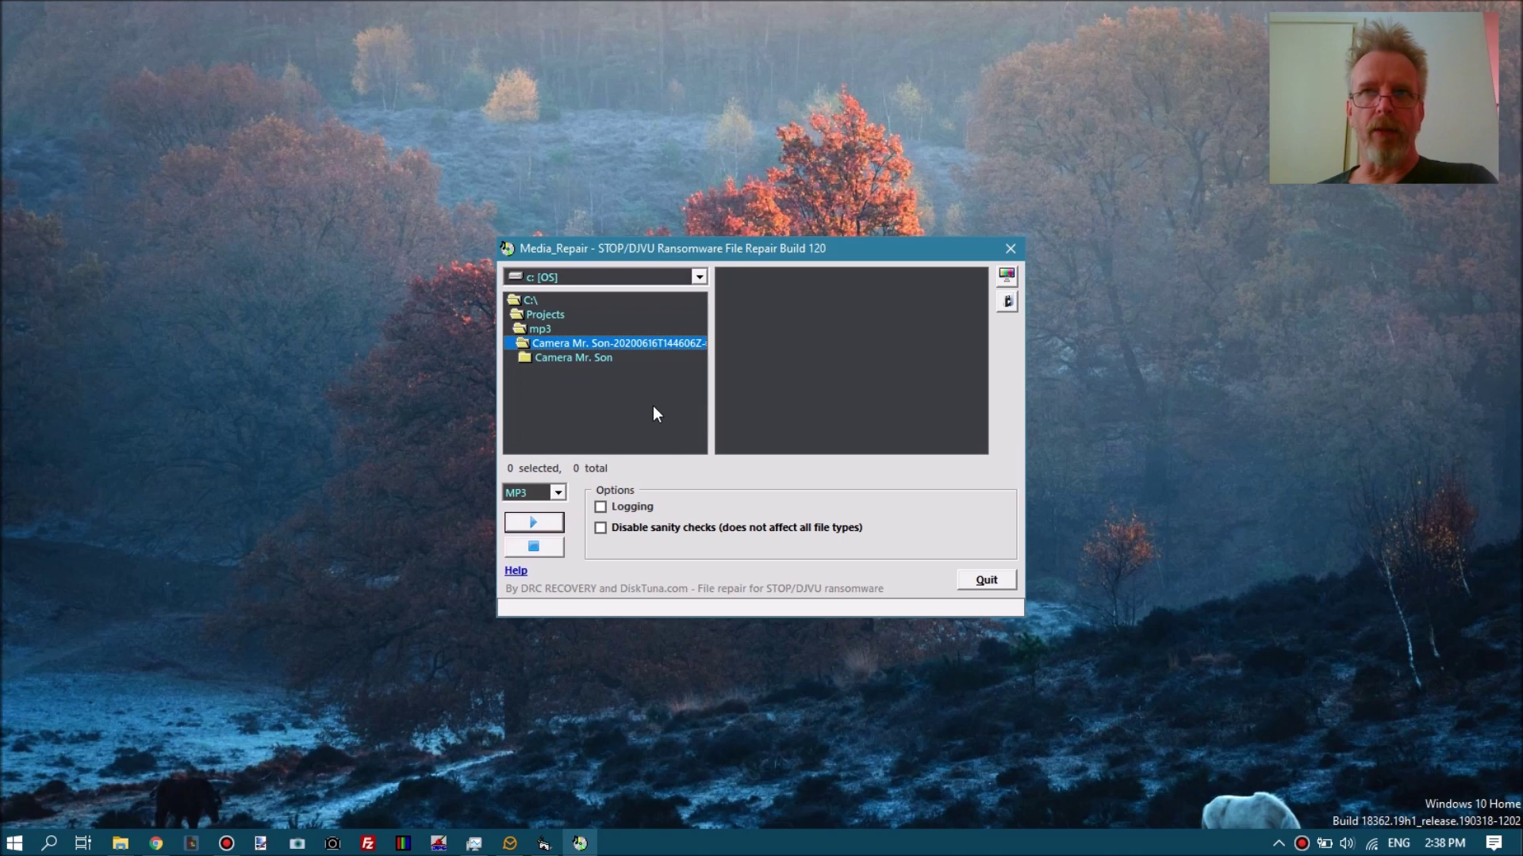
Show the output file type list (MP3, WAV, MP4, MOV, 3GP, M4V), keeping MP3 selected.
left_click(559, 492)
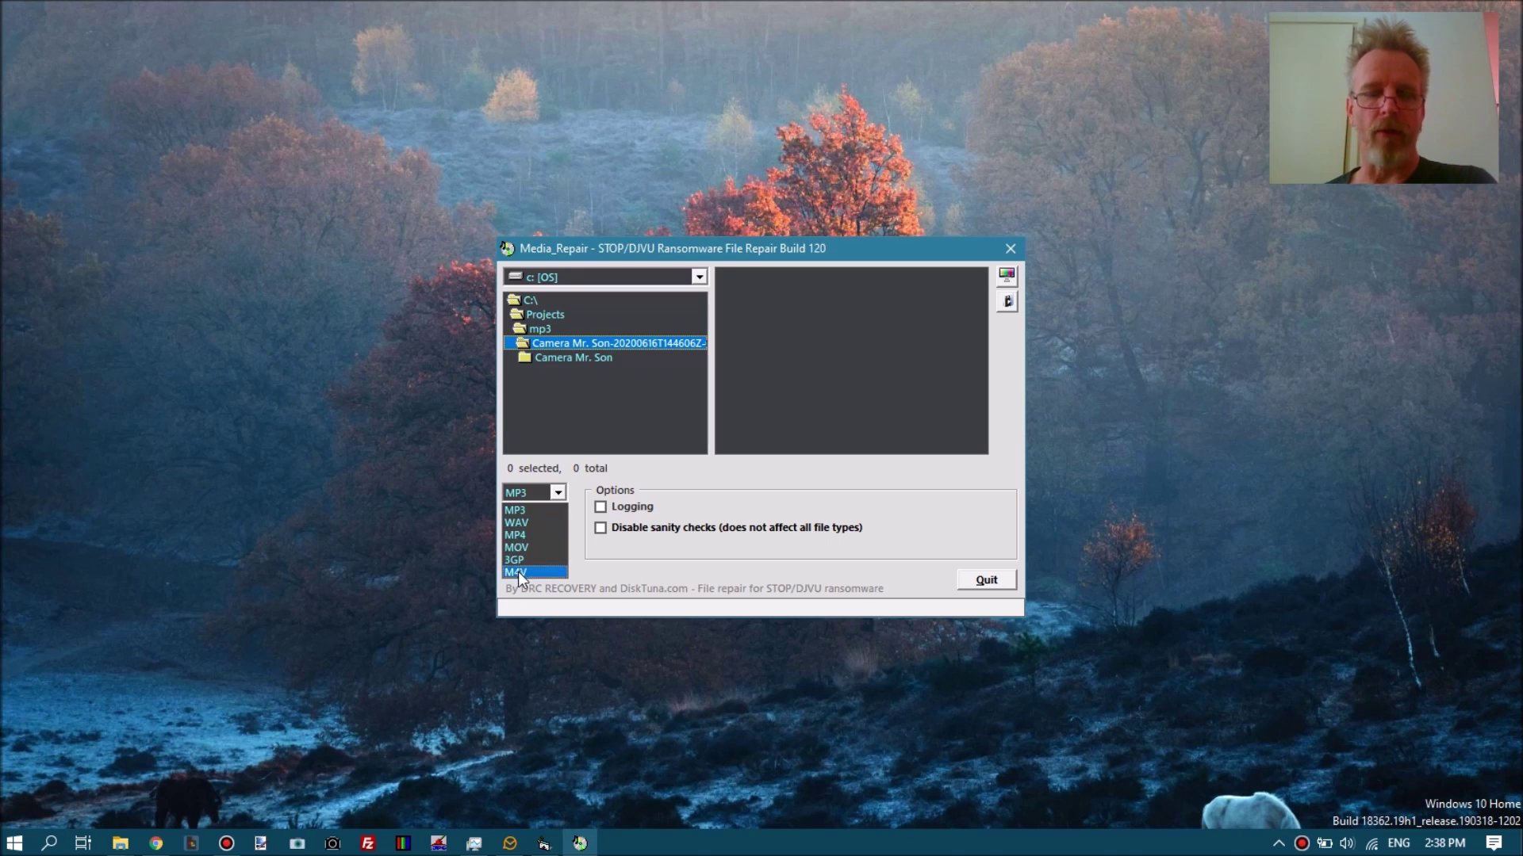
left_click(616, 560)
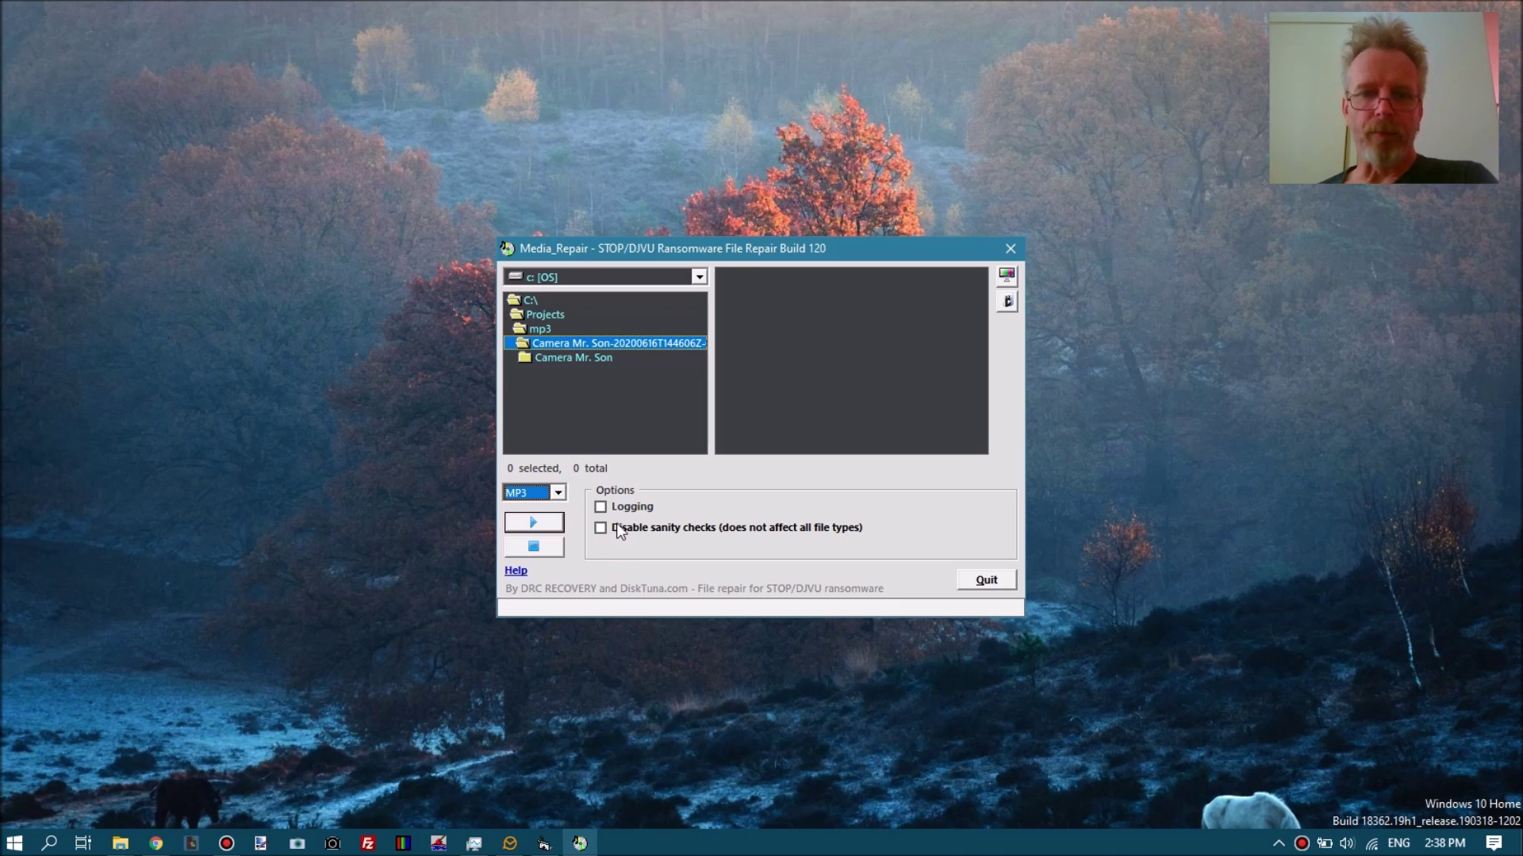
left_click(561, 492)
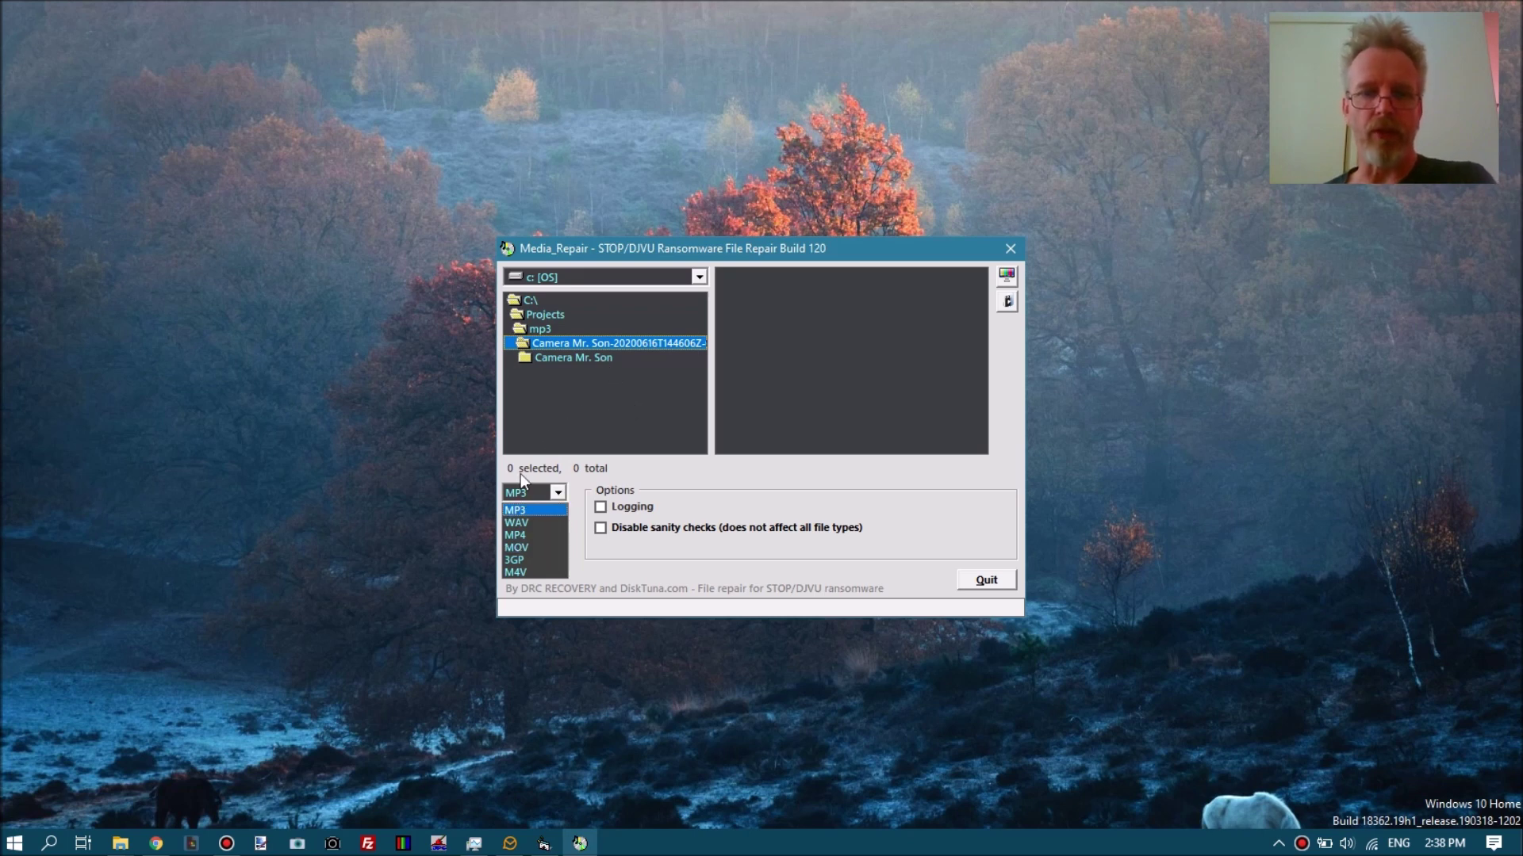
List the camera folder's 45 videos and browse the file list.
left_click(594, 356)
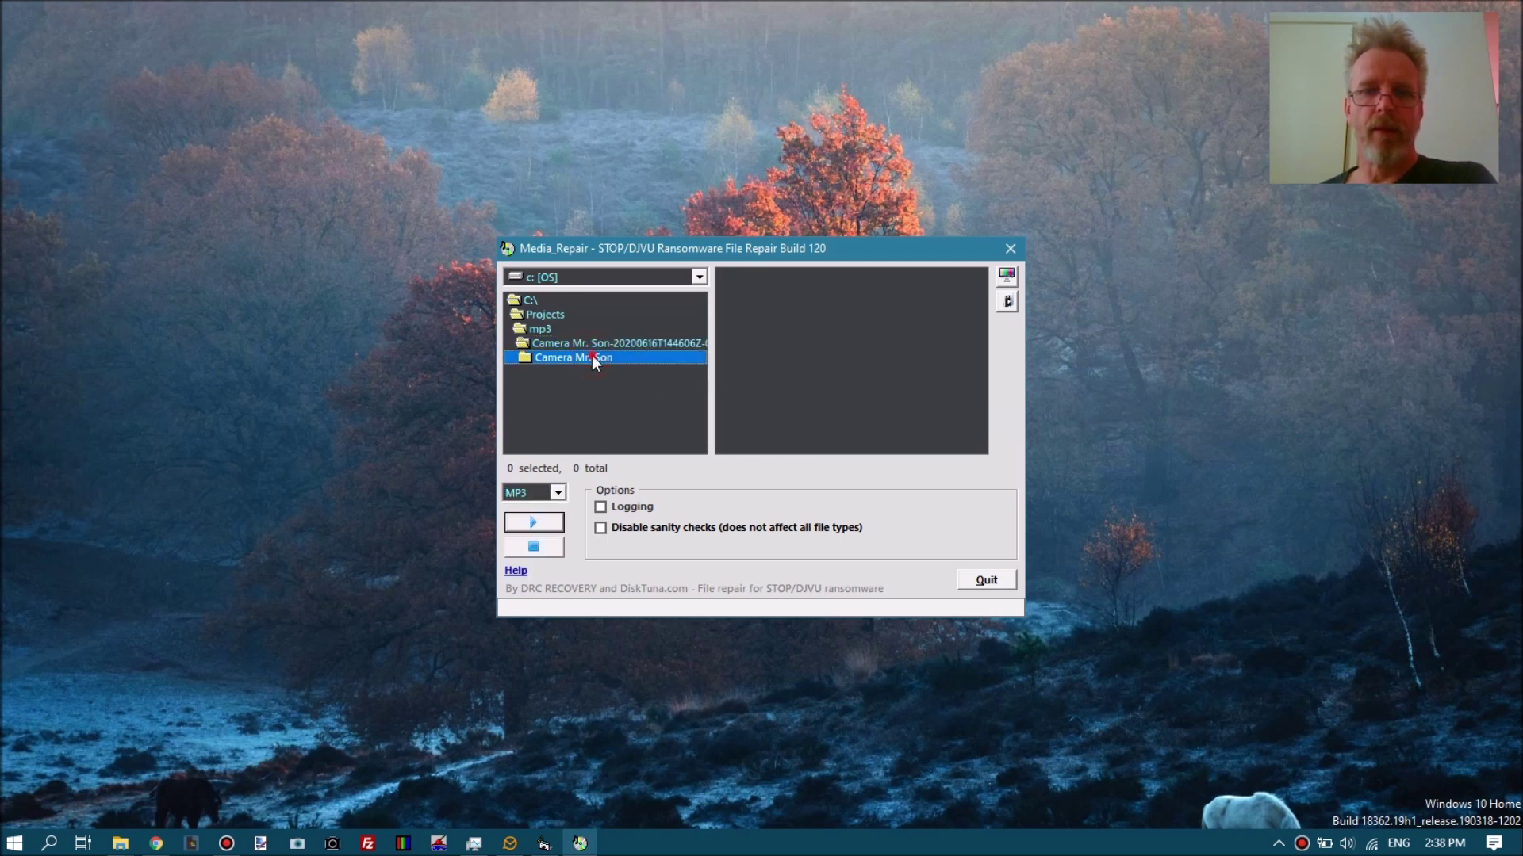
left_click(785, 350)
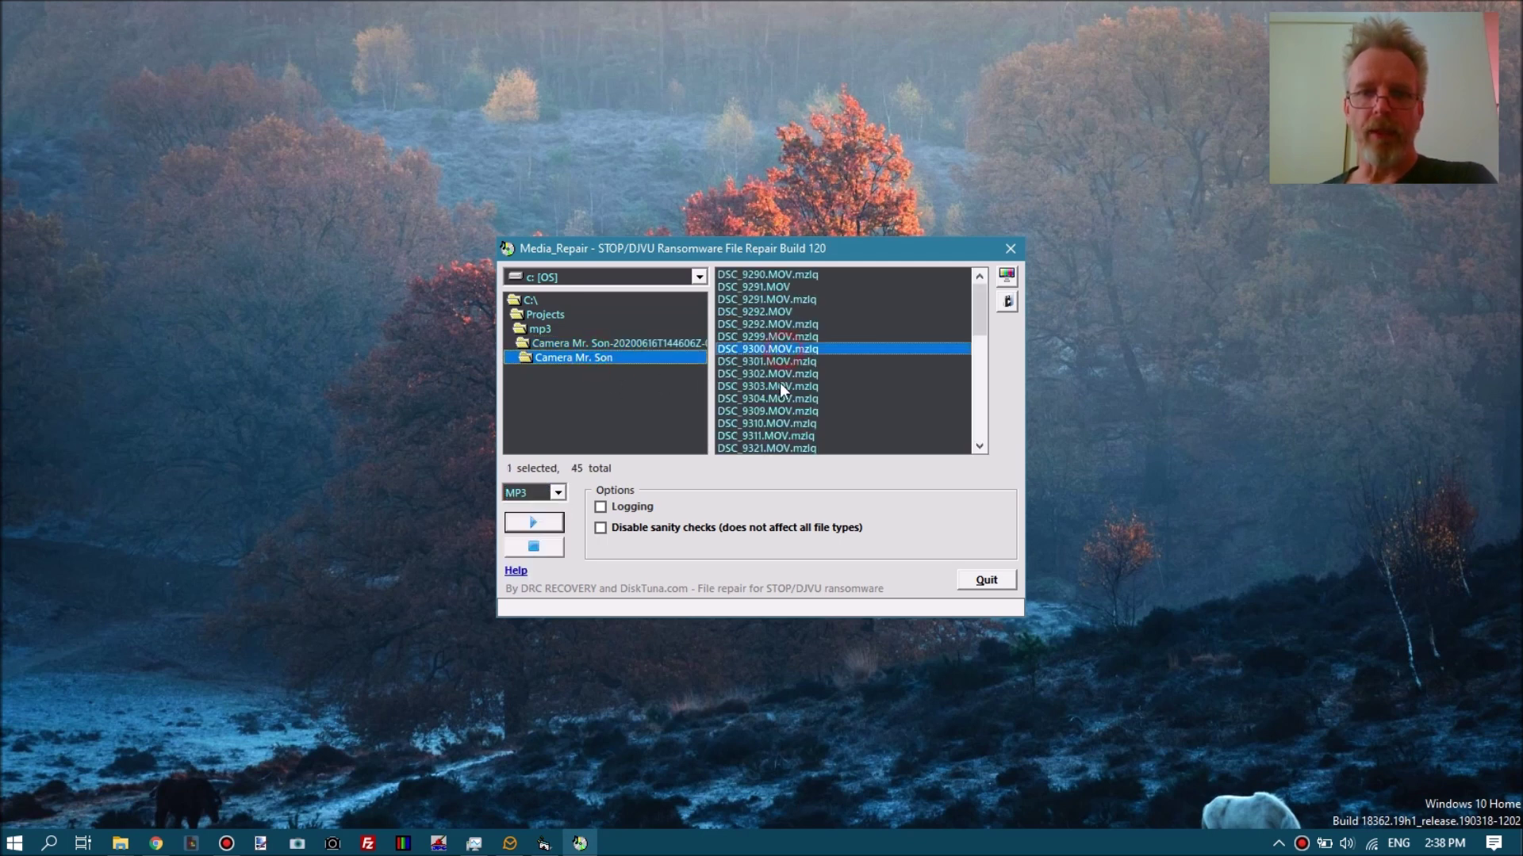
scroll(780, 396, "down", 1)
mouse_move(782, 335)
left_mouse_down()
mouse_move(781, 410)
mouse_move(770, 336)
left_mouse_up()
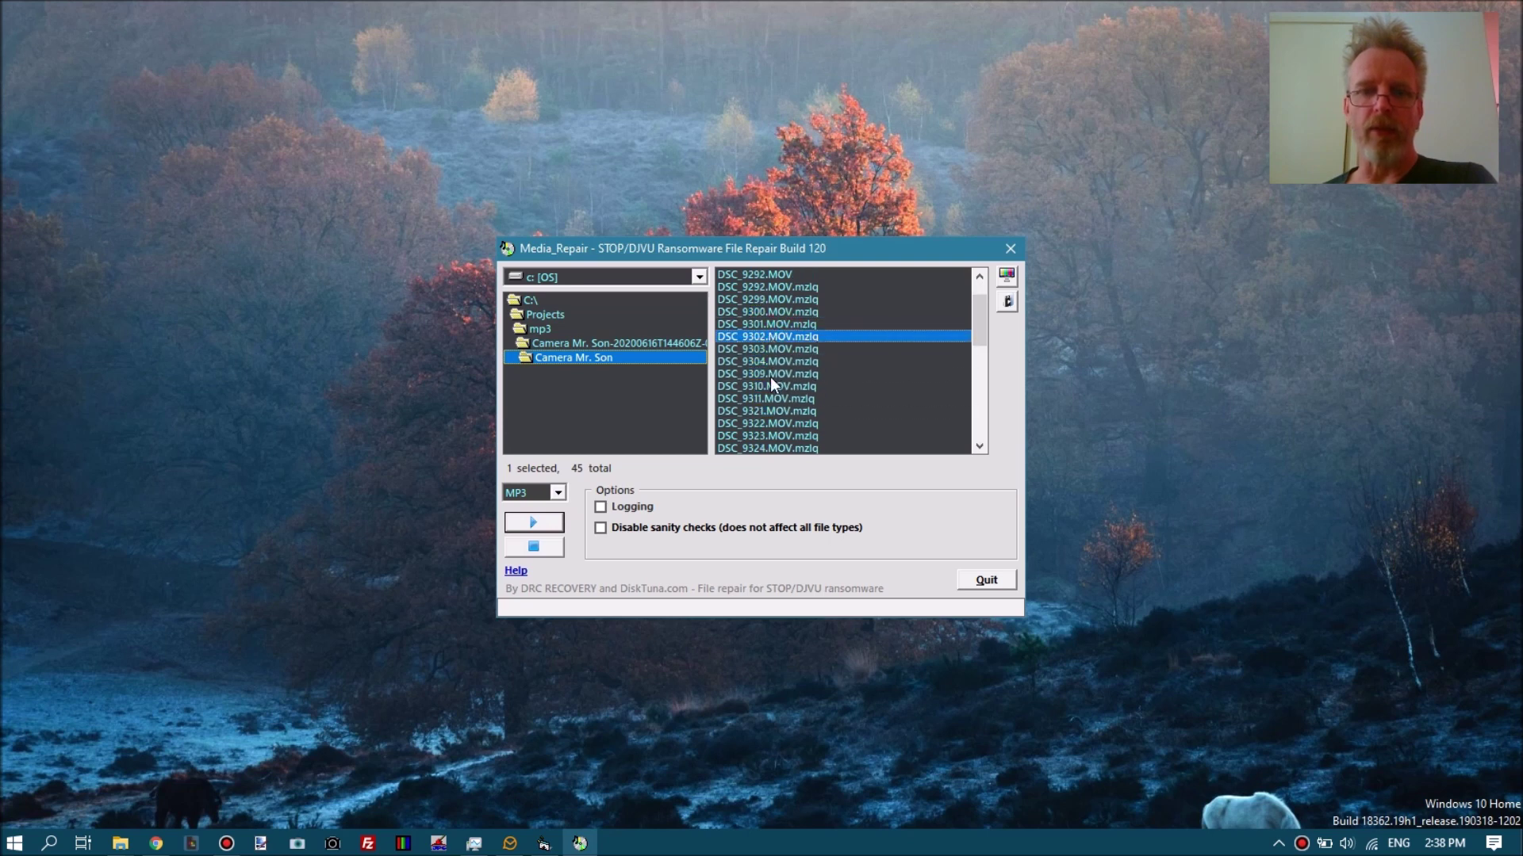
scroll(797, 363, "up", 1)
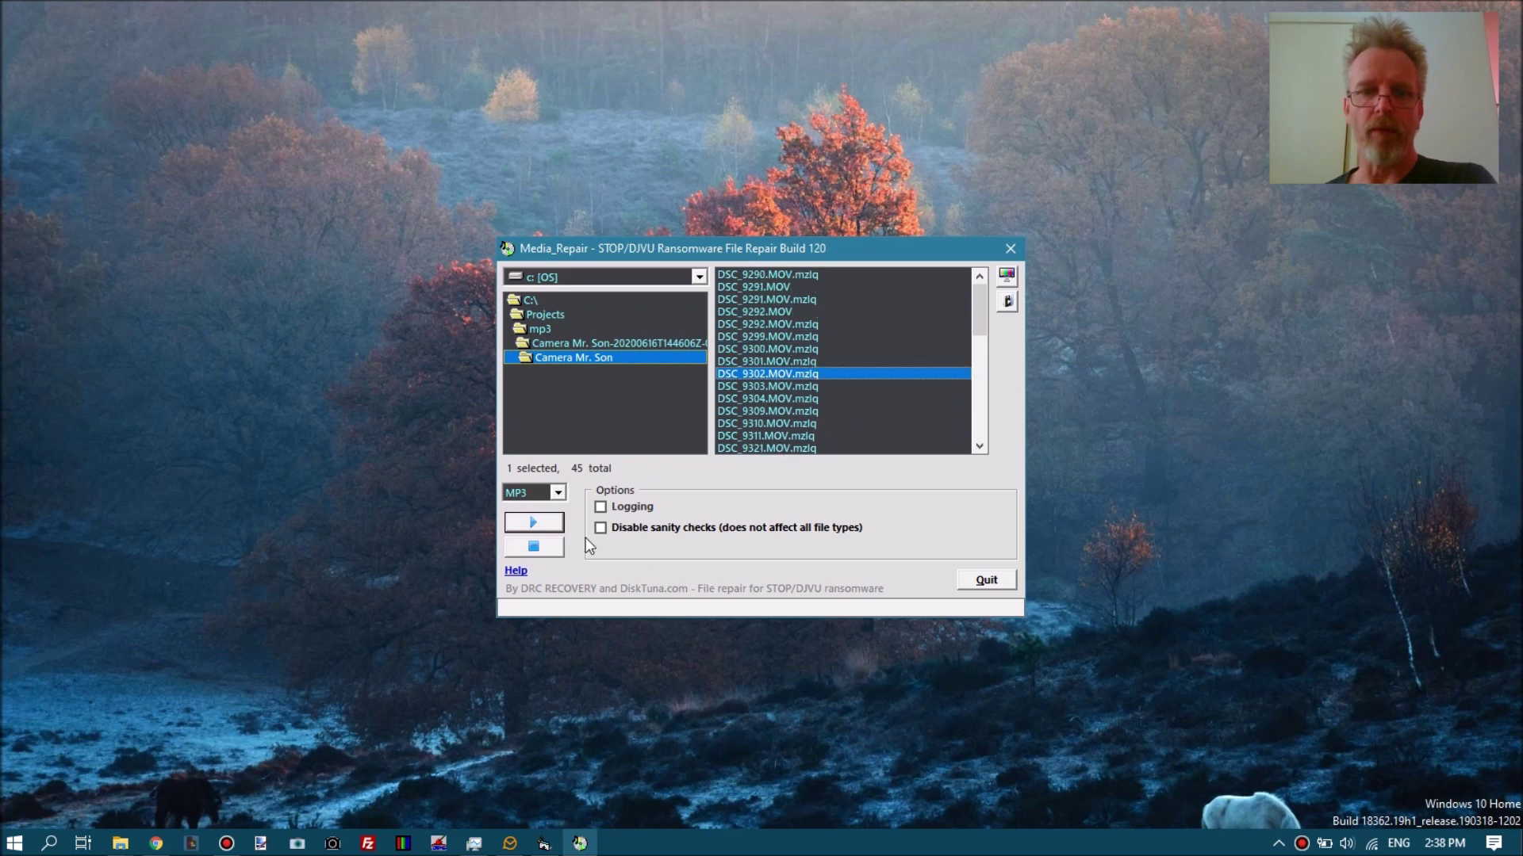
Set the file type to MOV and select the encrypted DSC_9300.MOV.mzlq.
left_click(558, 494)
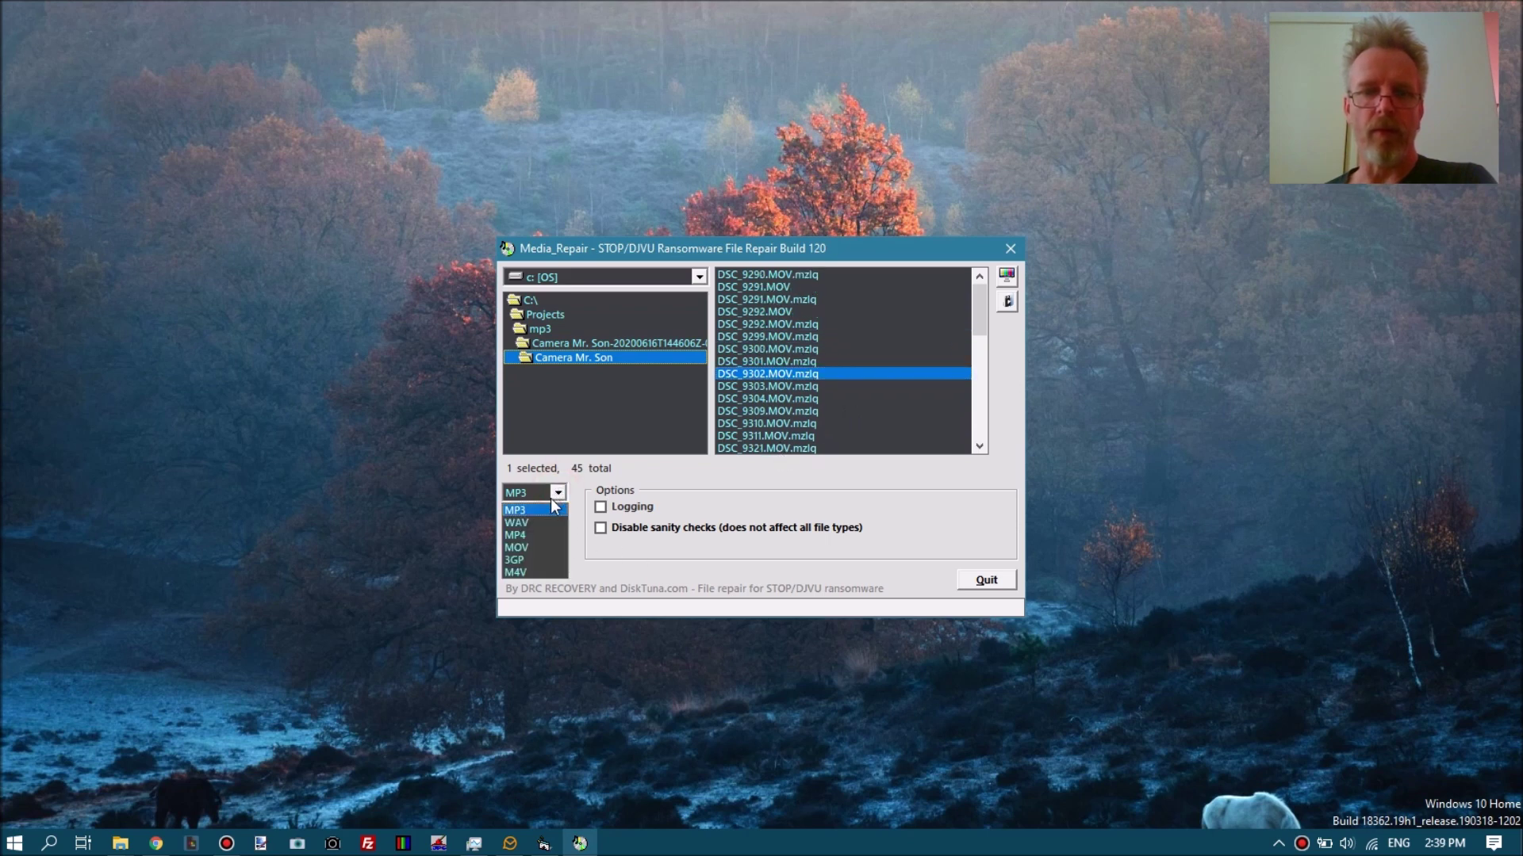
left_click(525, 549)
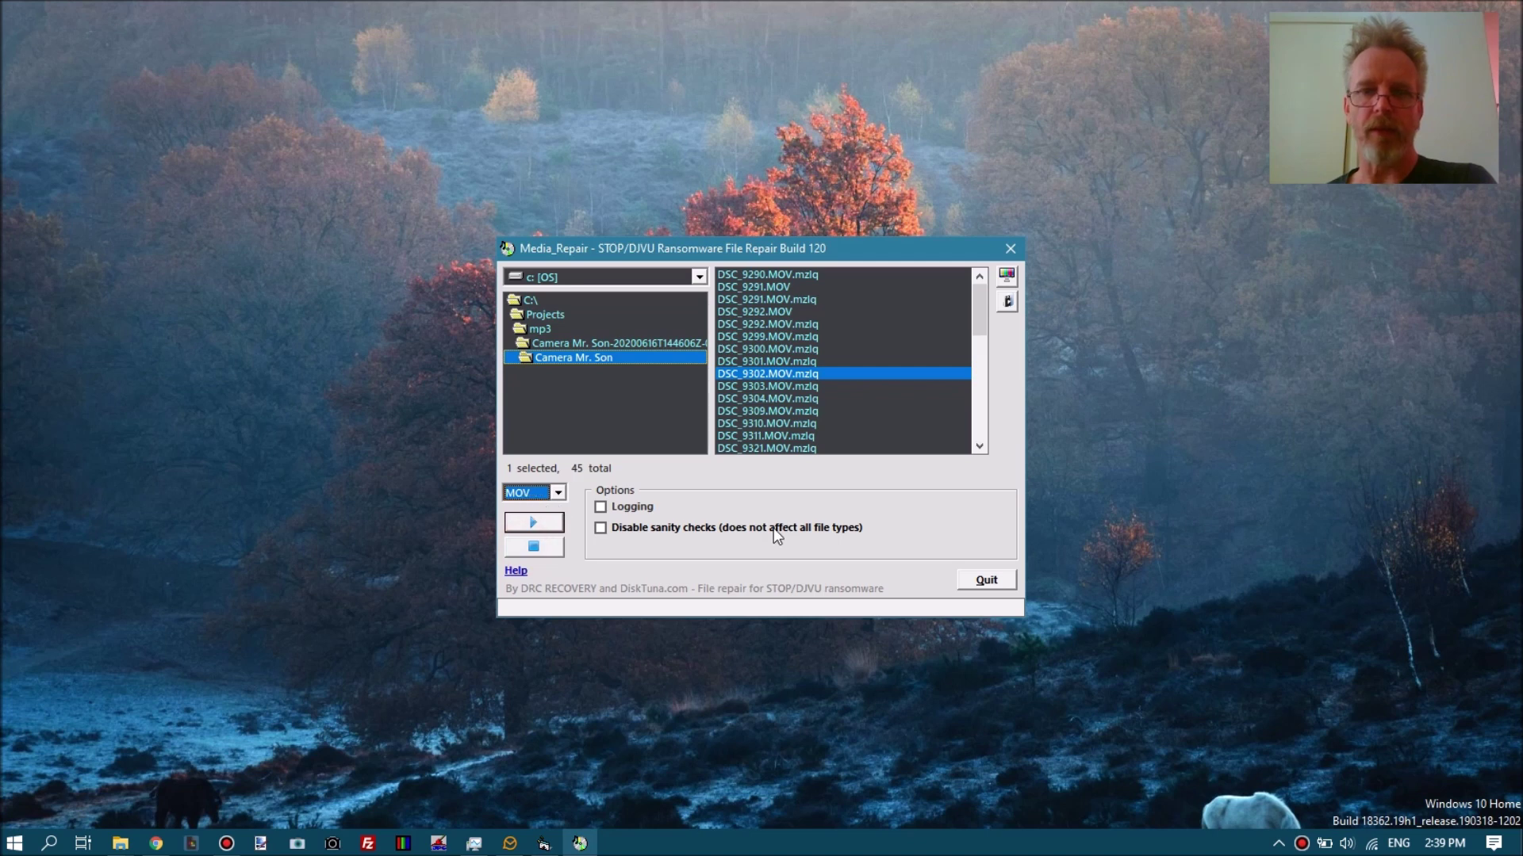
left_click(773, 313)
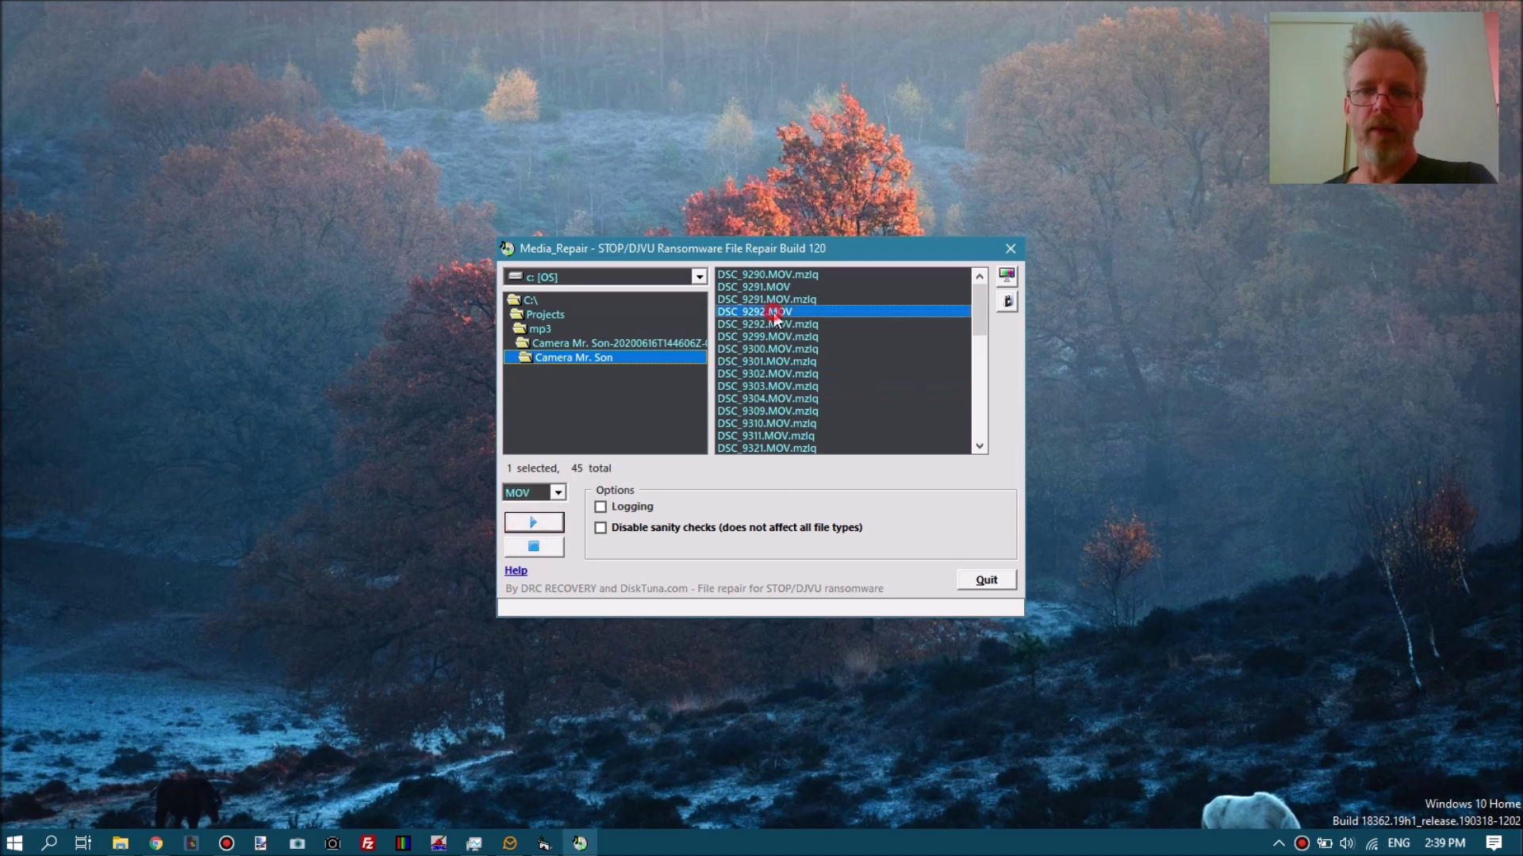
left_click(784, 361)
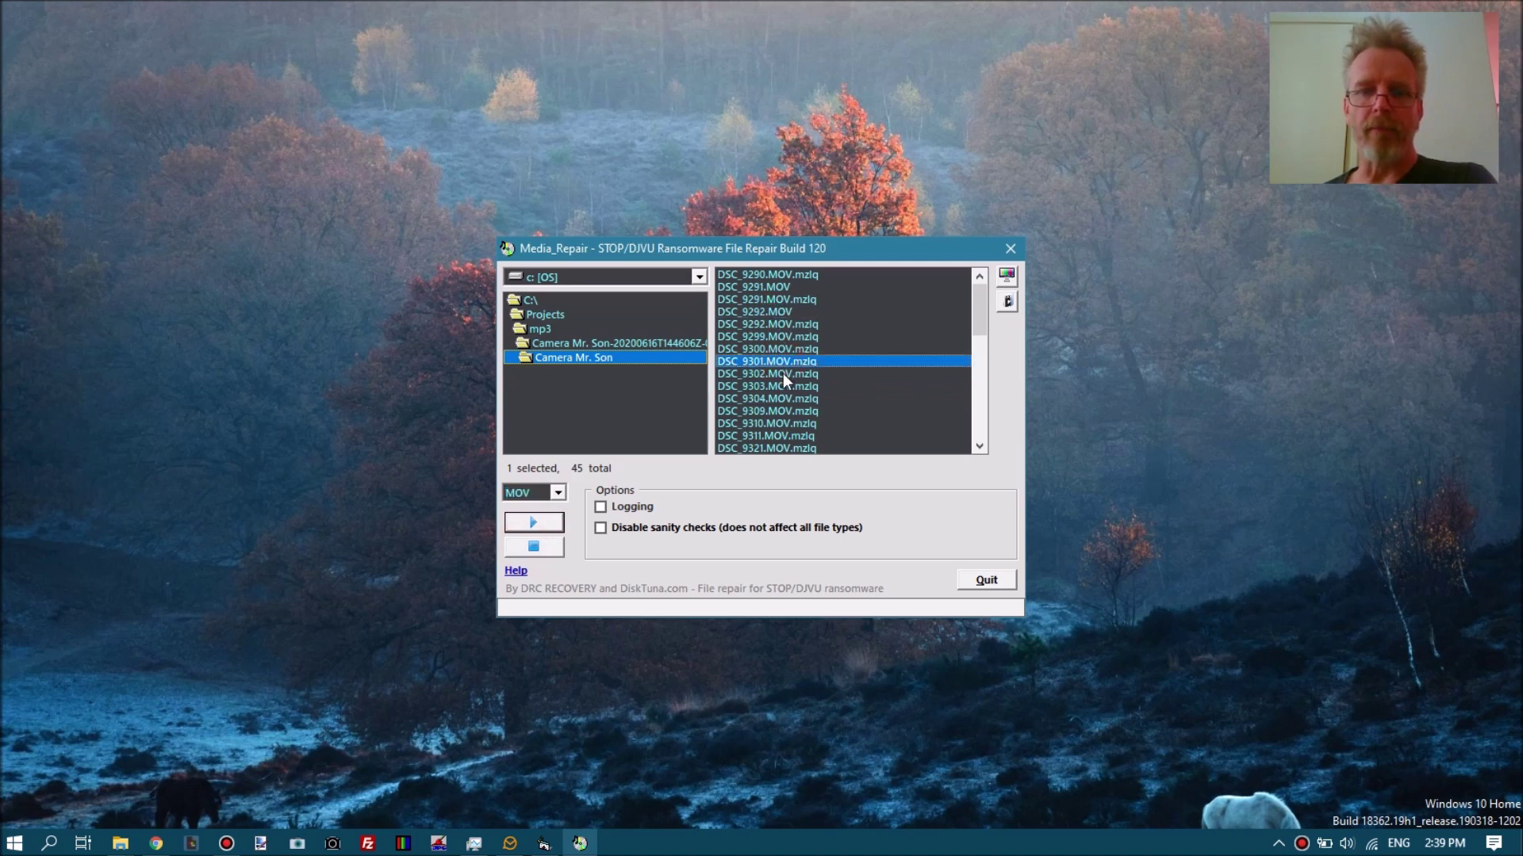
left_click(774, 314)
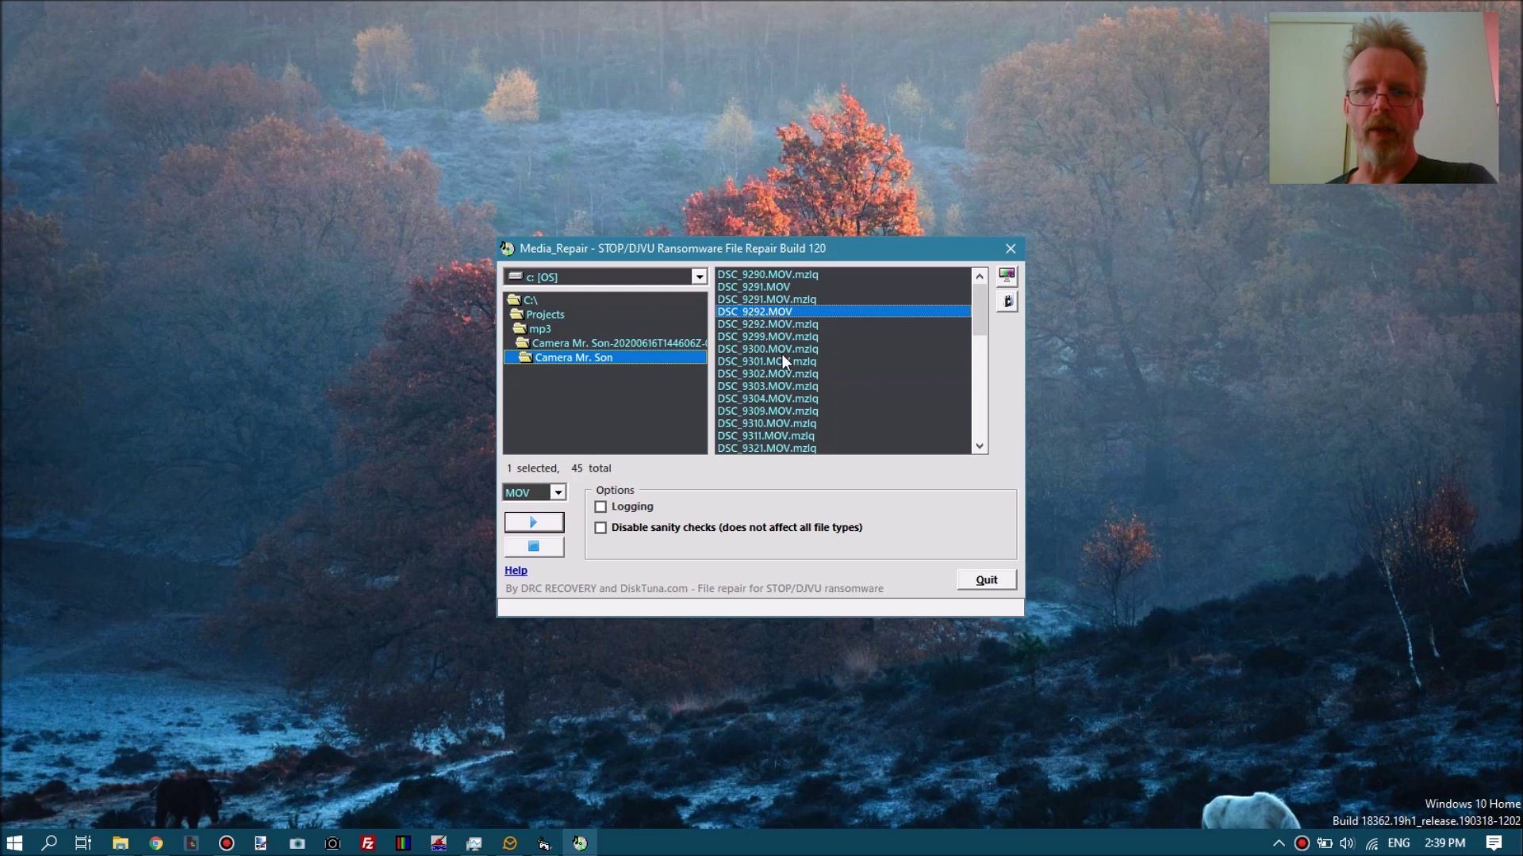
left_click(784, 349)
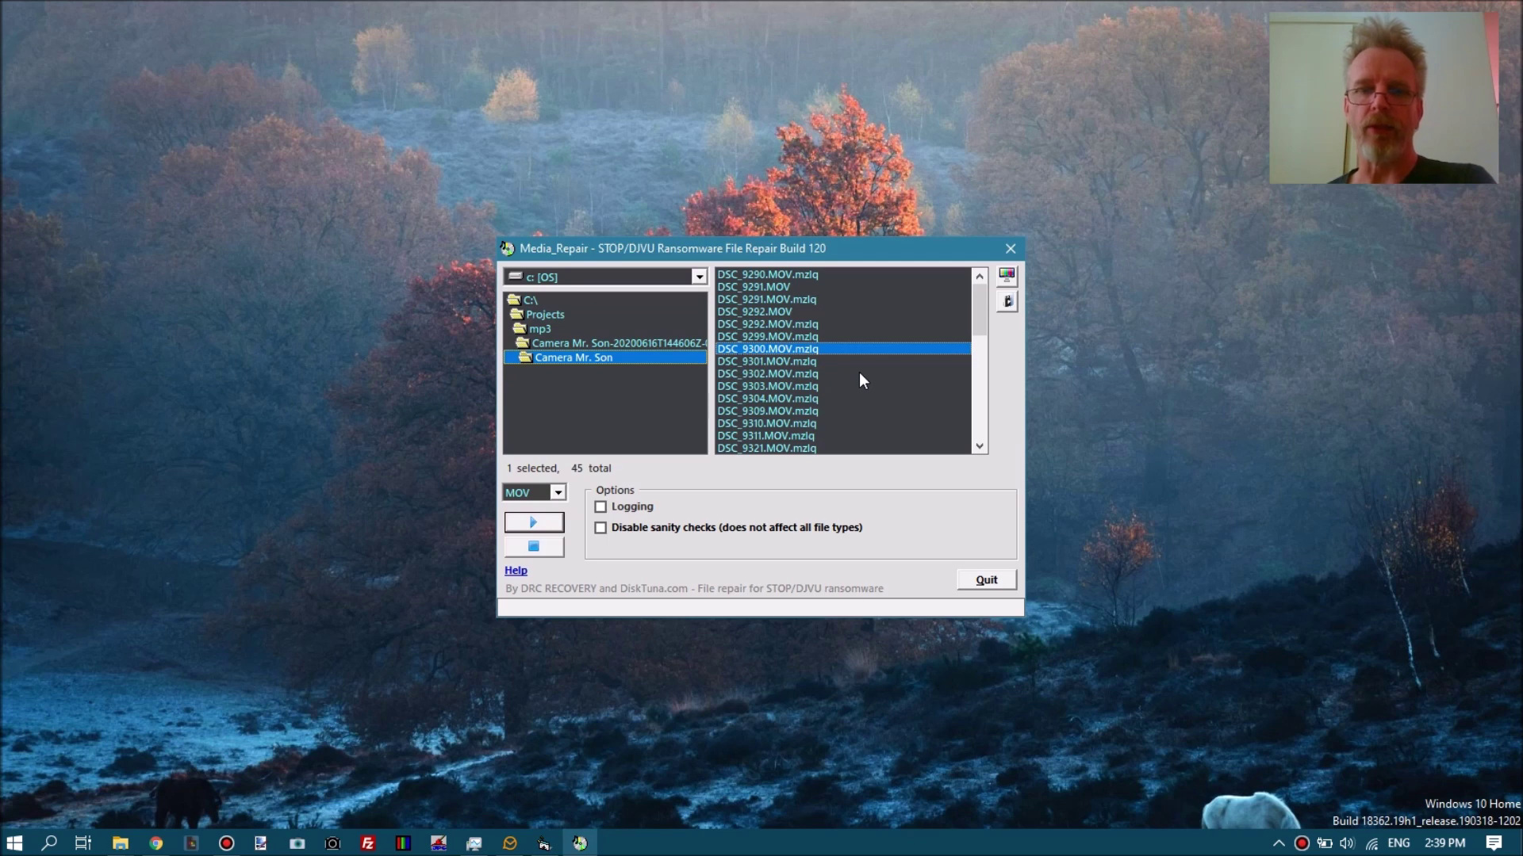
Test DSC_9300.MOV.mzlq for repairability, dismiss the confirmation, and select DSC_9291.MOV.
left_click(1007, 278)
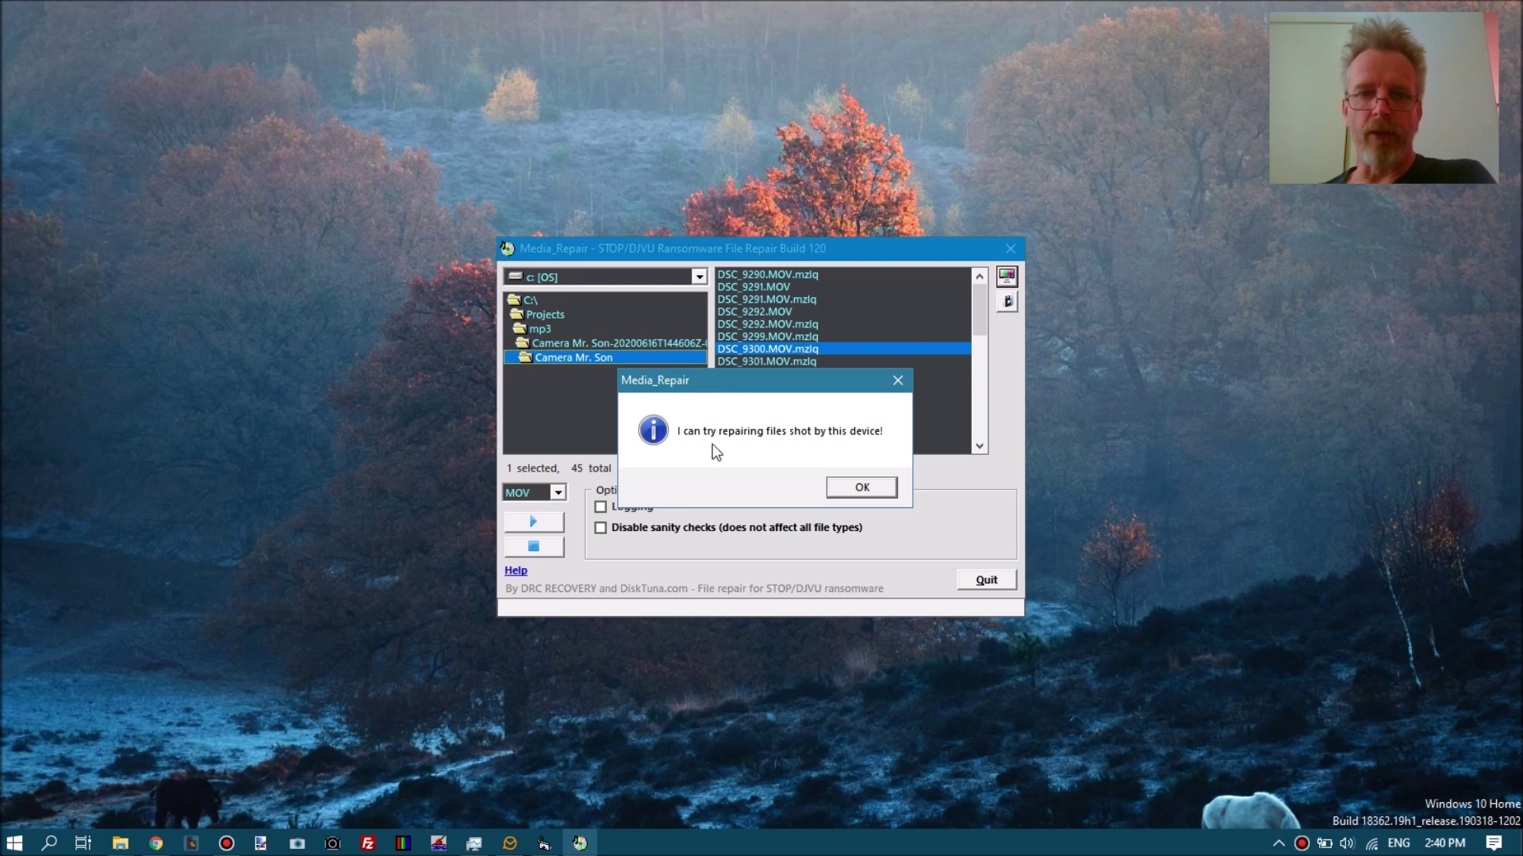
left_click(861, 486)
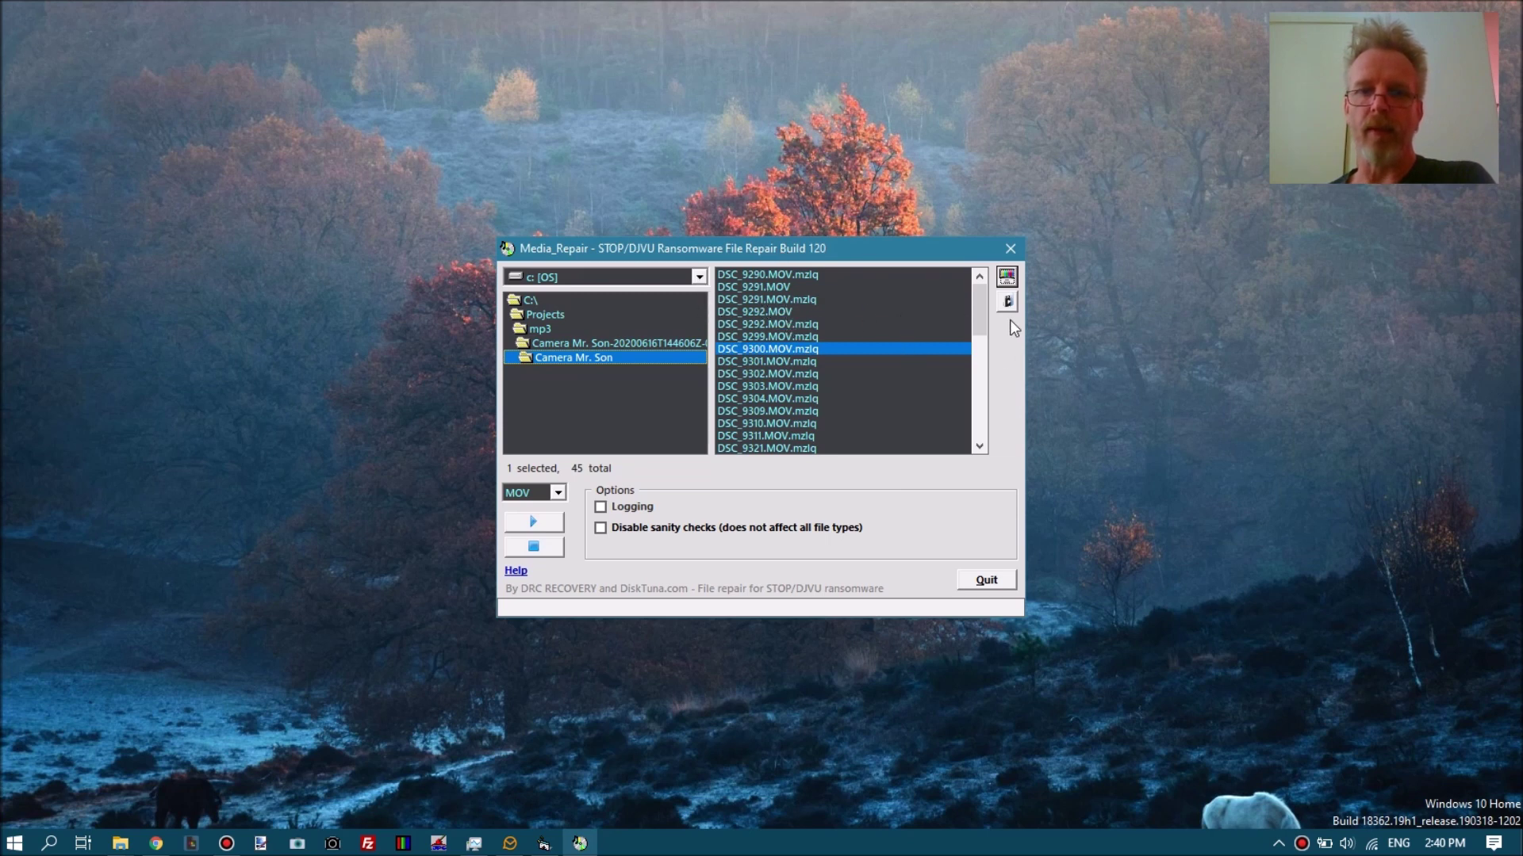
left_click(763, 287)
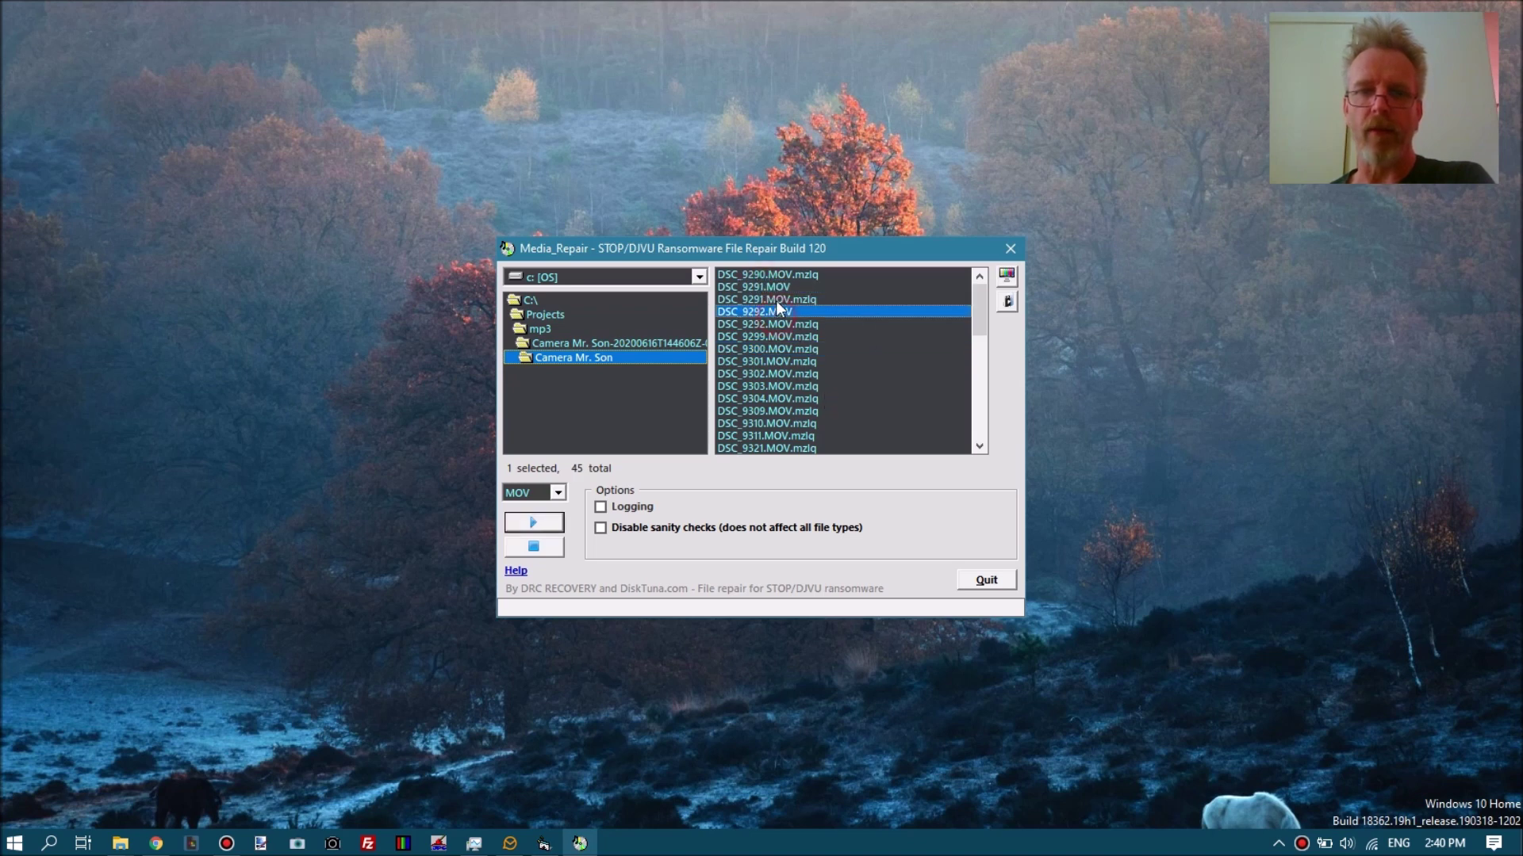
Preview DSC_9292.MOV in the camera folder's Explorer window, then minimize that window.
left_click(121, 844)
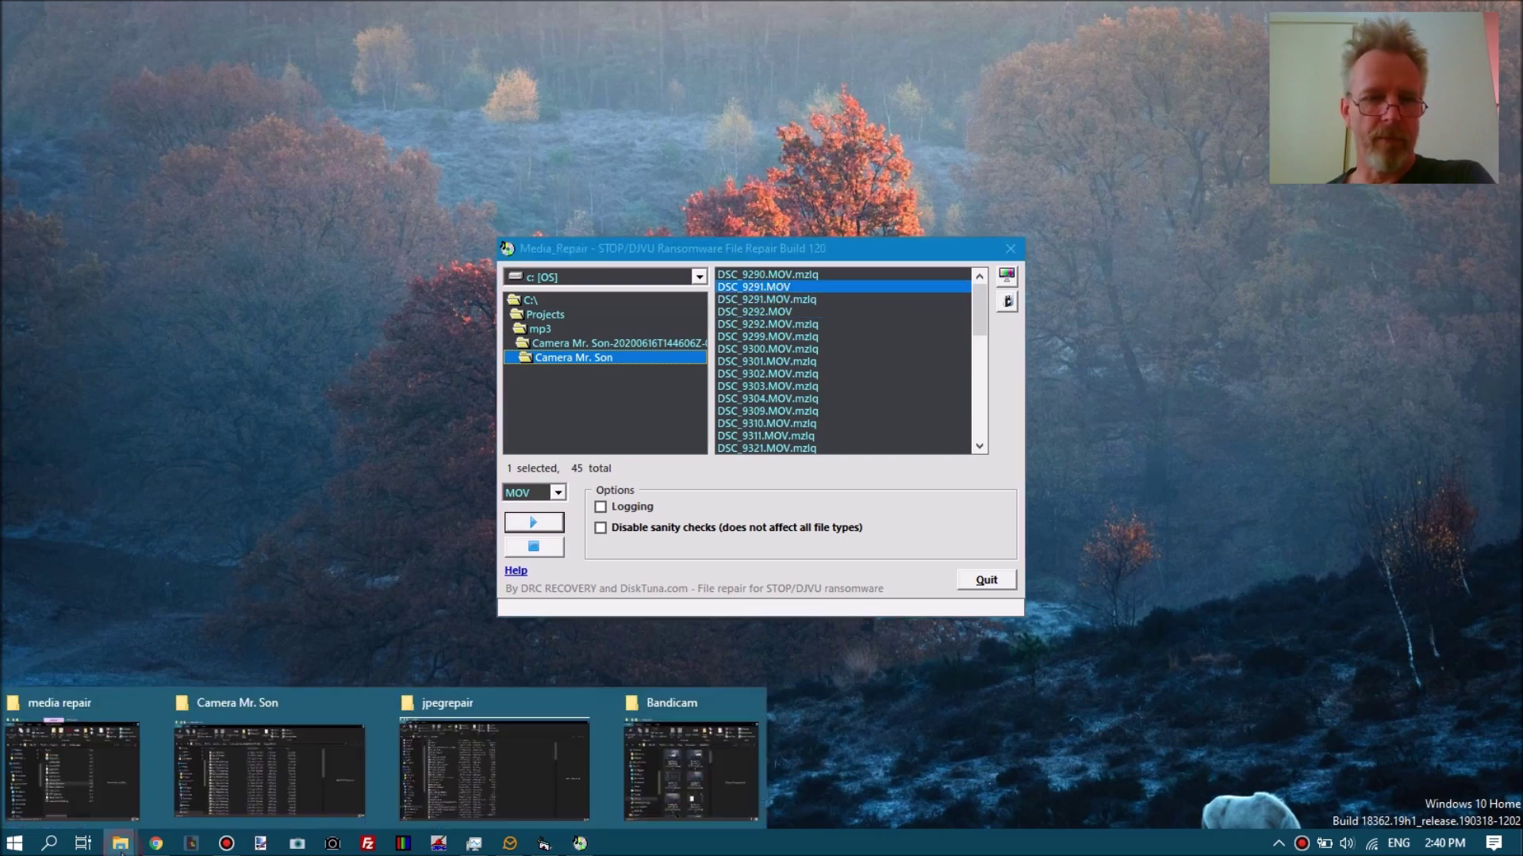
left_click(273, 750)
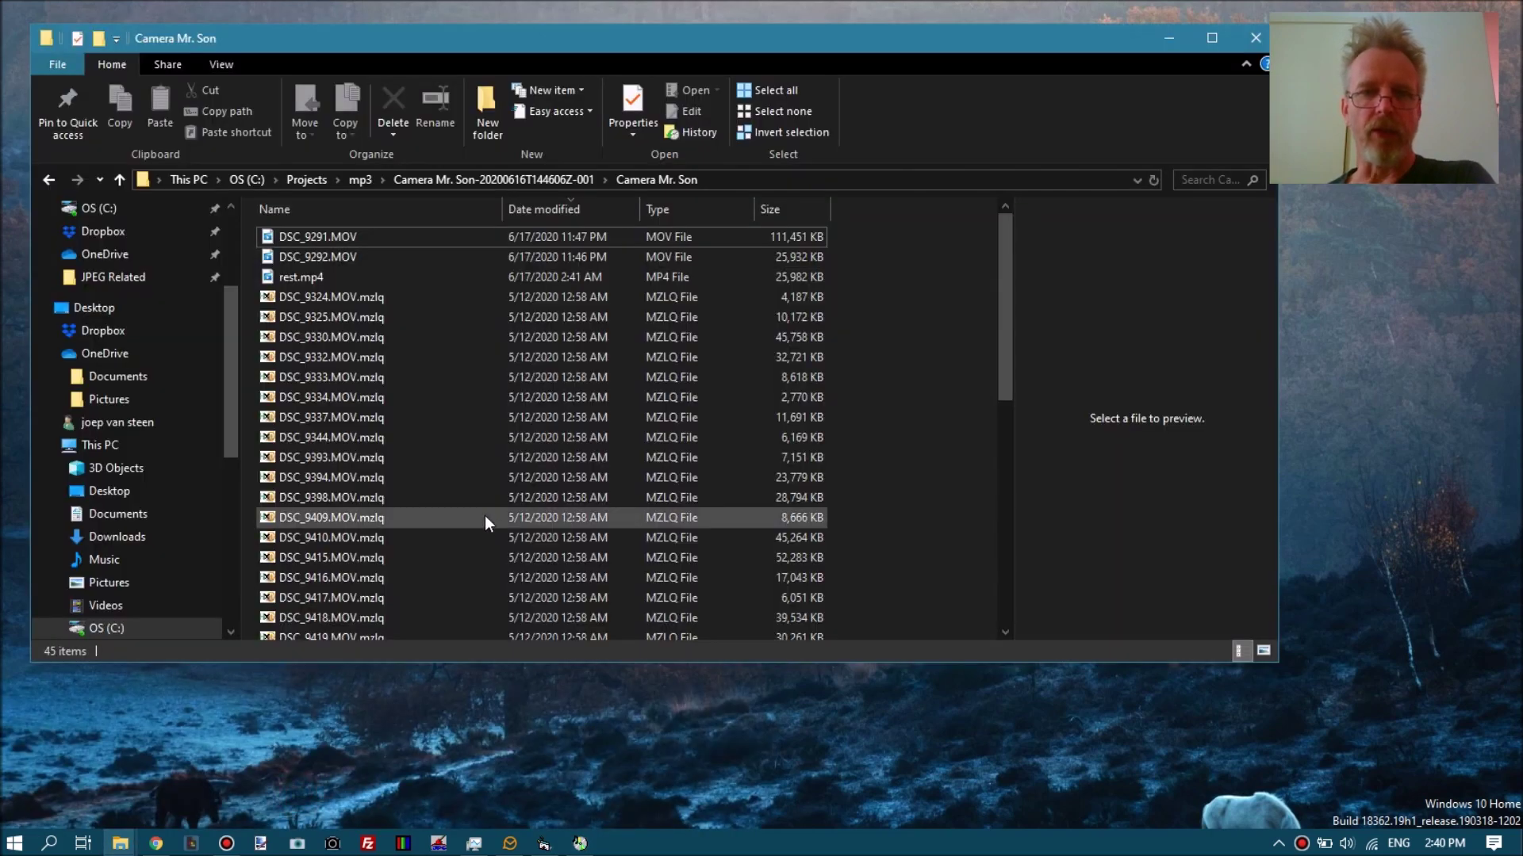
scroll(432, 397, "down", 1)
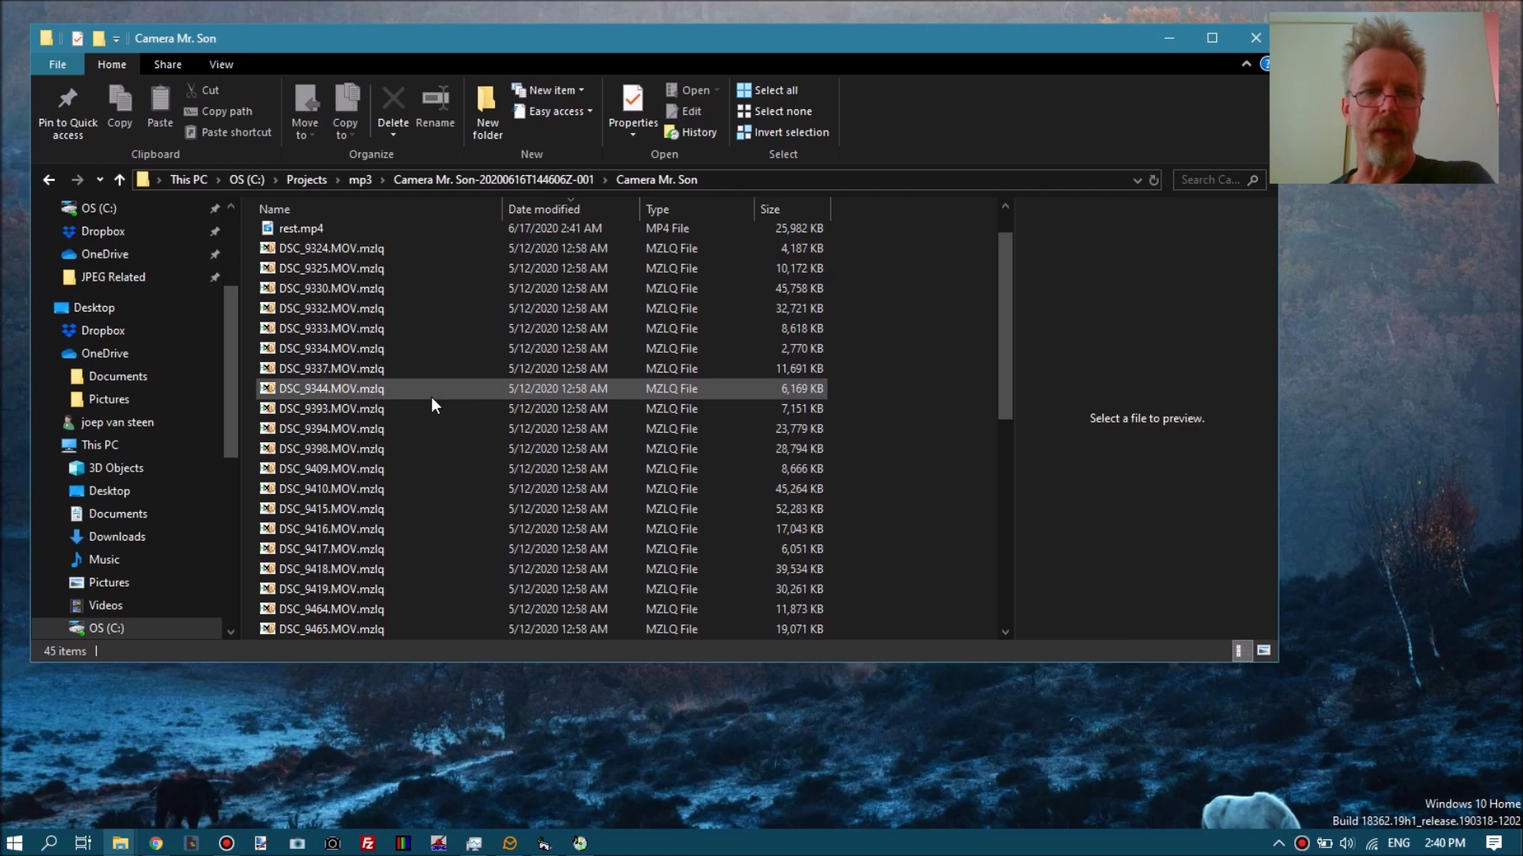
scroll(432, 399, "up", 1)
left_click(647, 256)
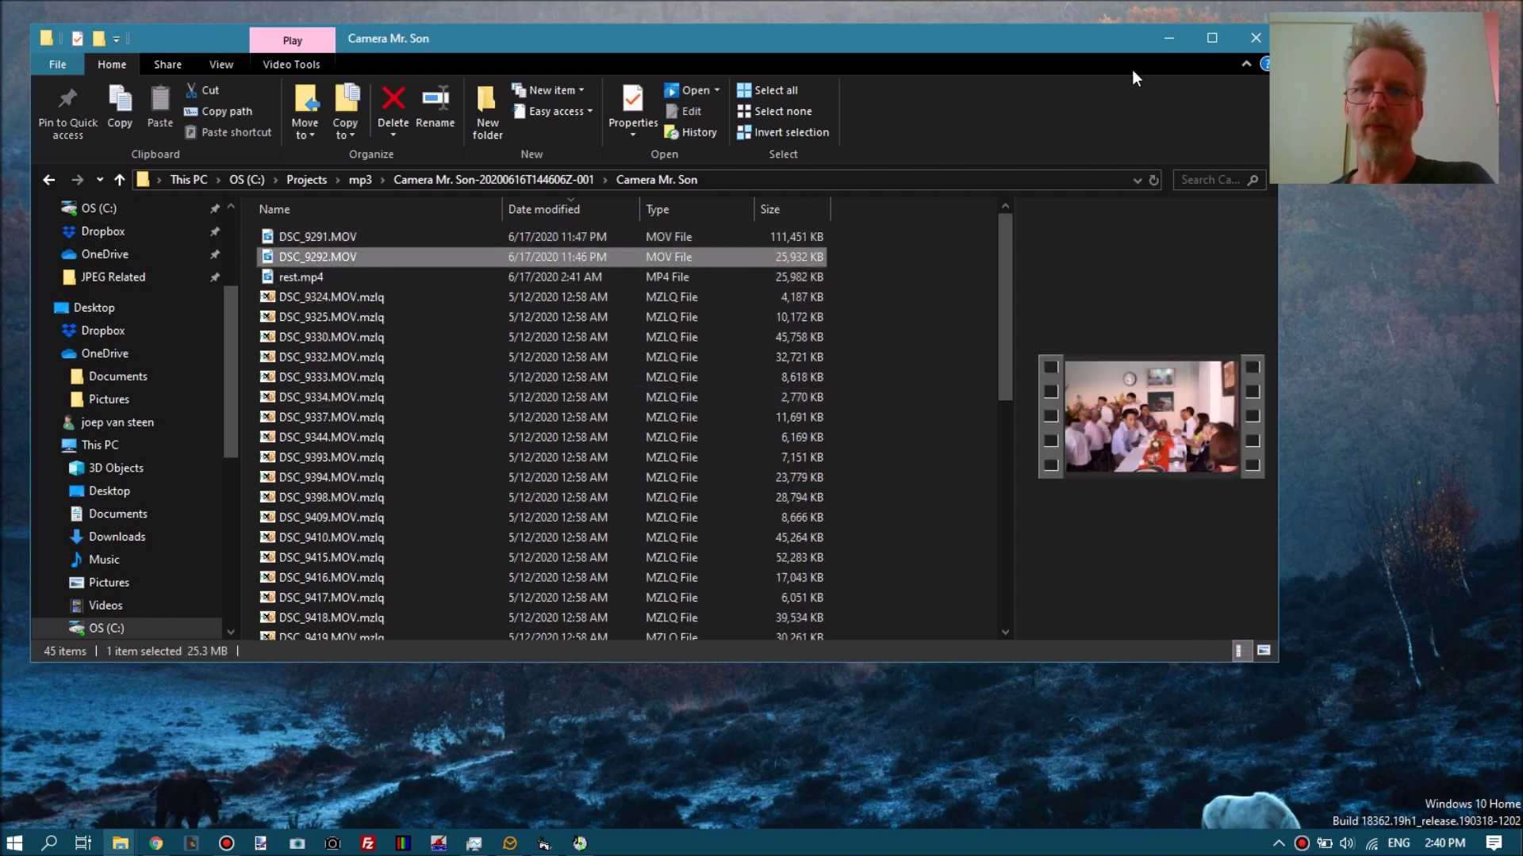
left_click(1160, 48)
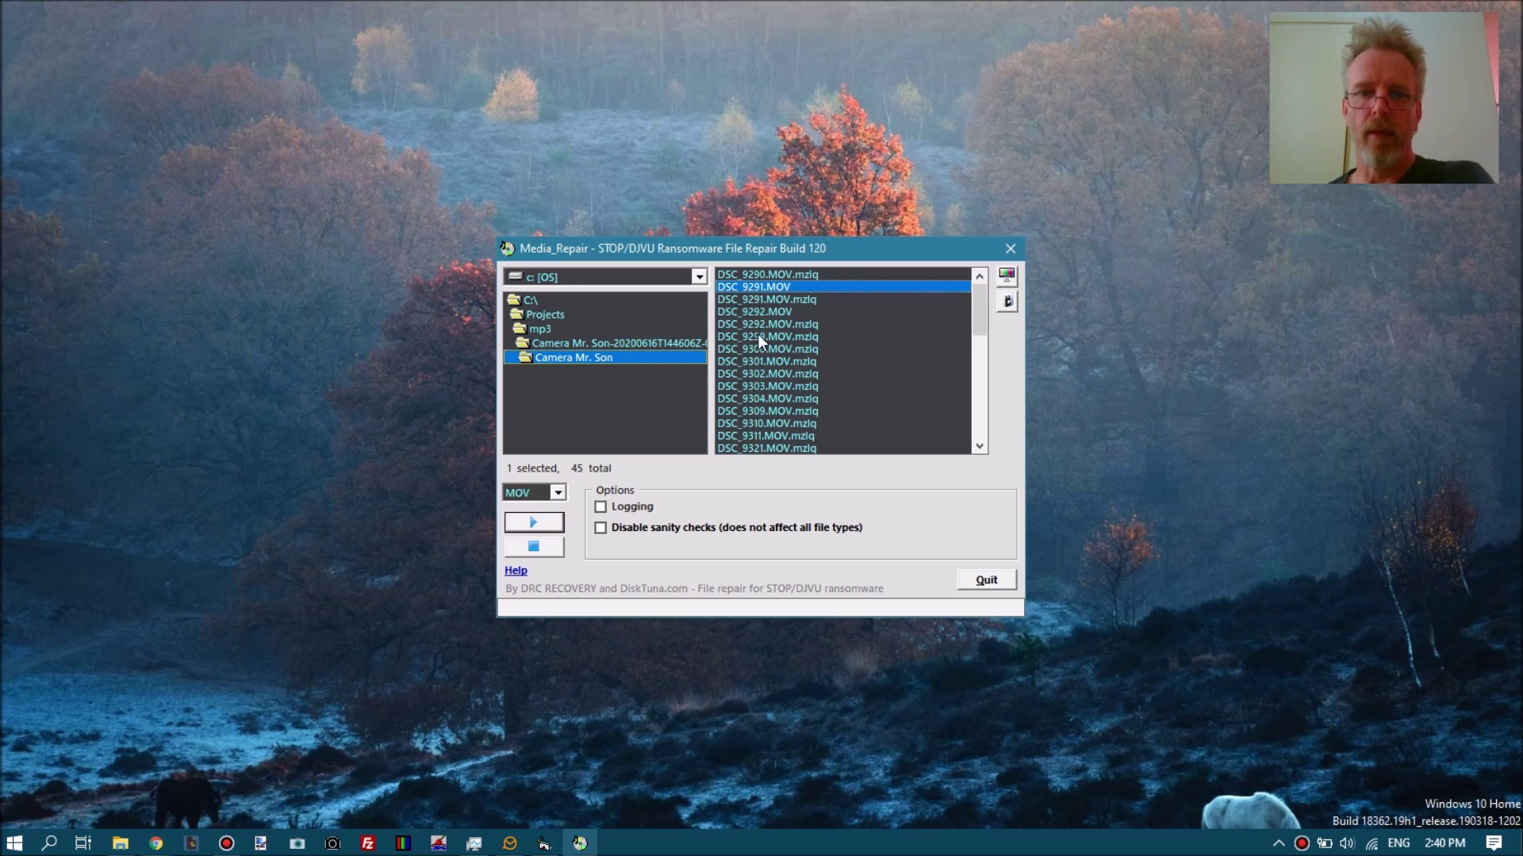
Make DSC_9292.MOV the reference video and acknowledge the confirmation notice.
left_click(760, 314)
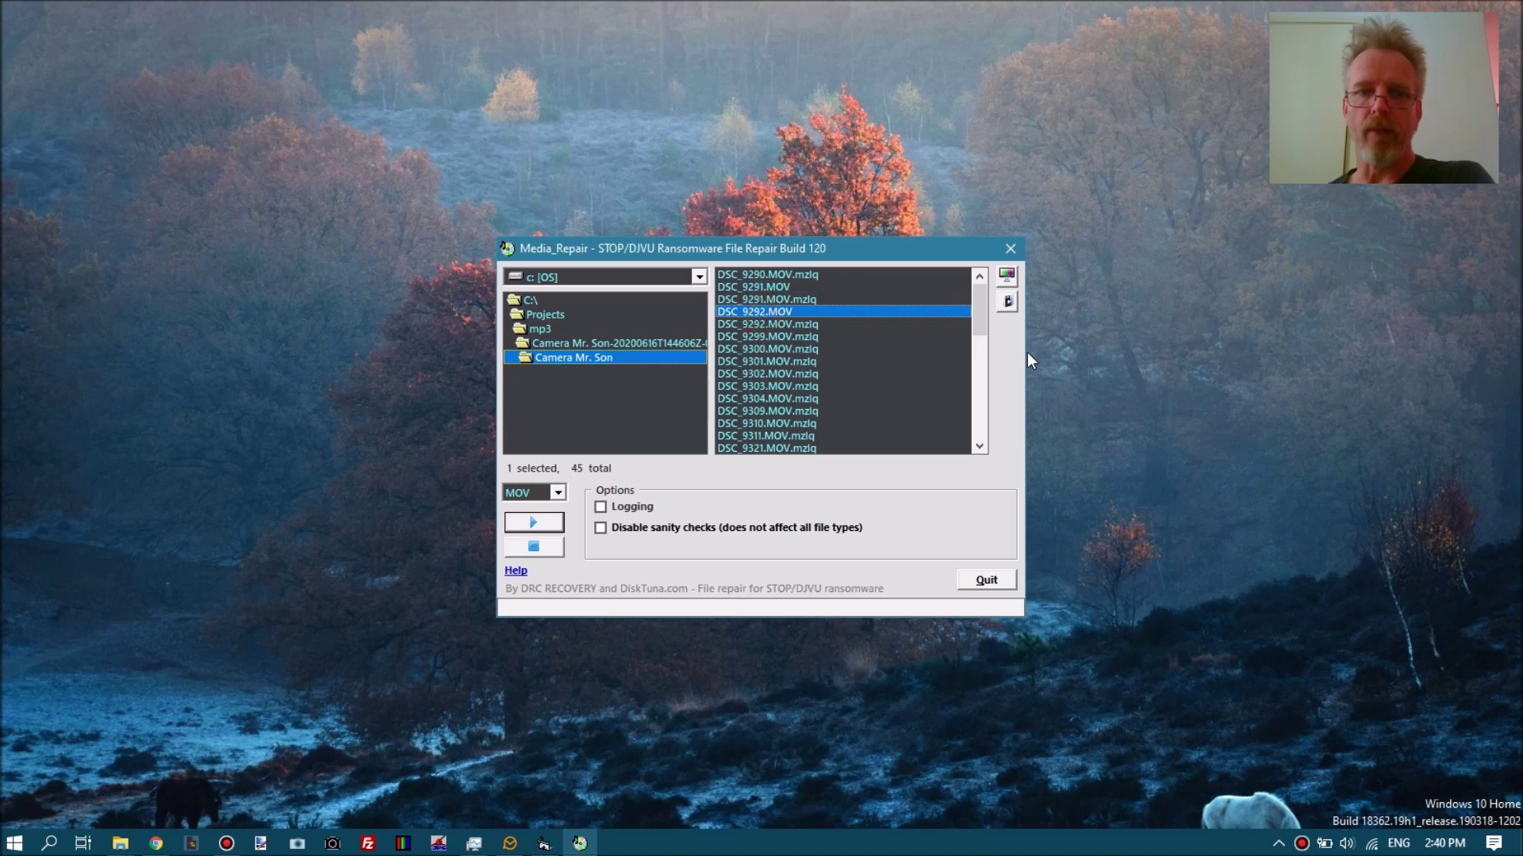
left_click(1008, 301)
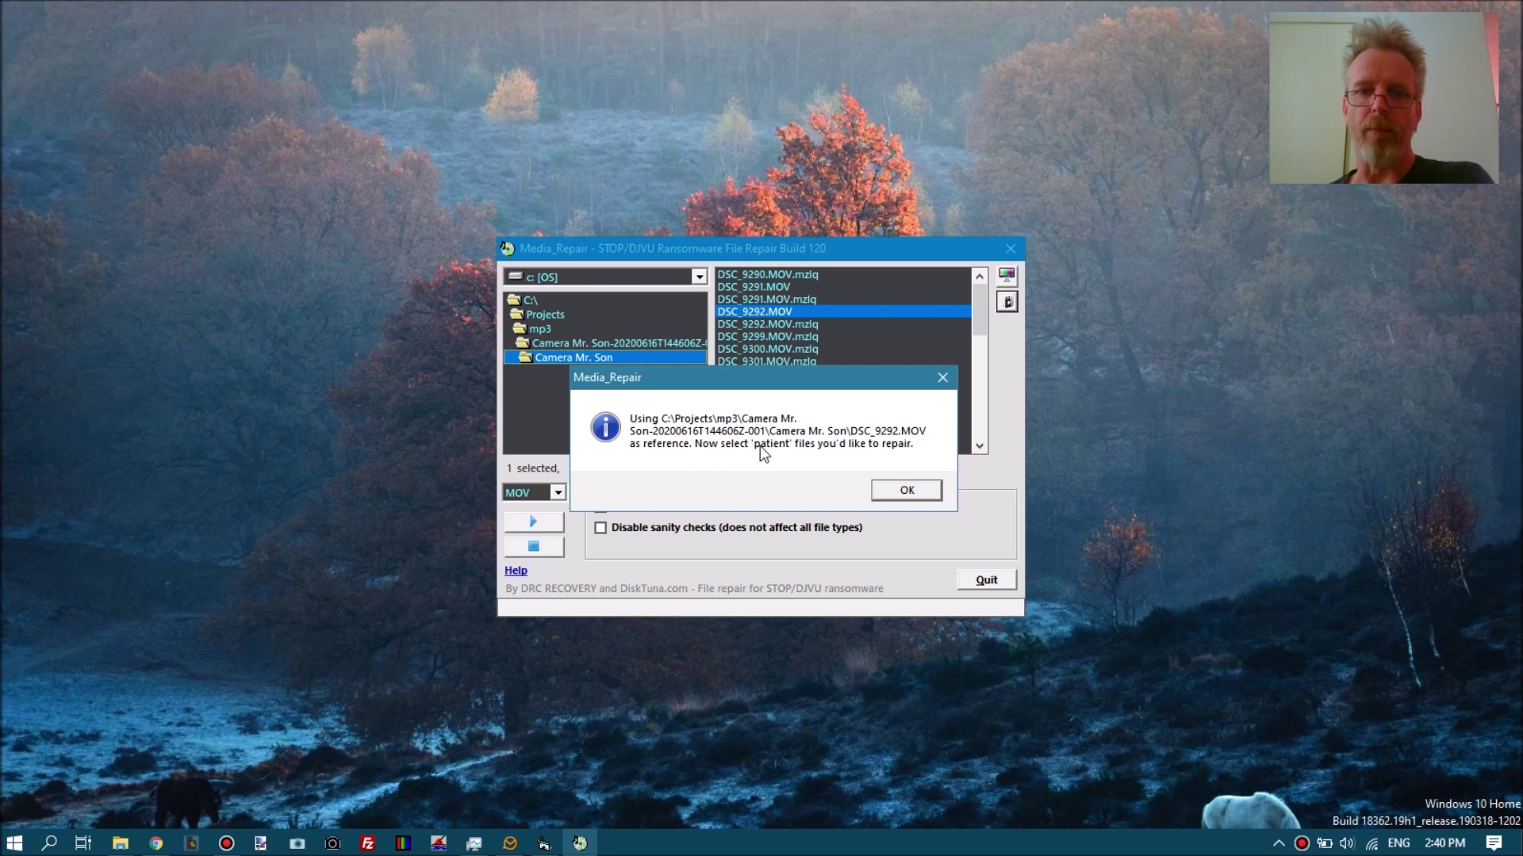
left_click(907, 490)
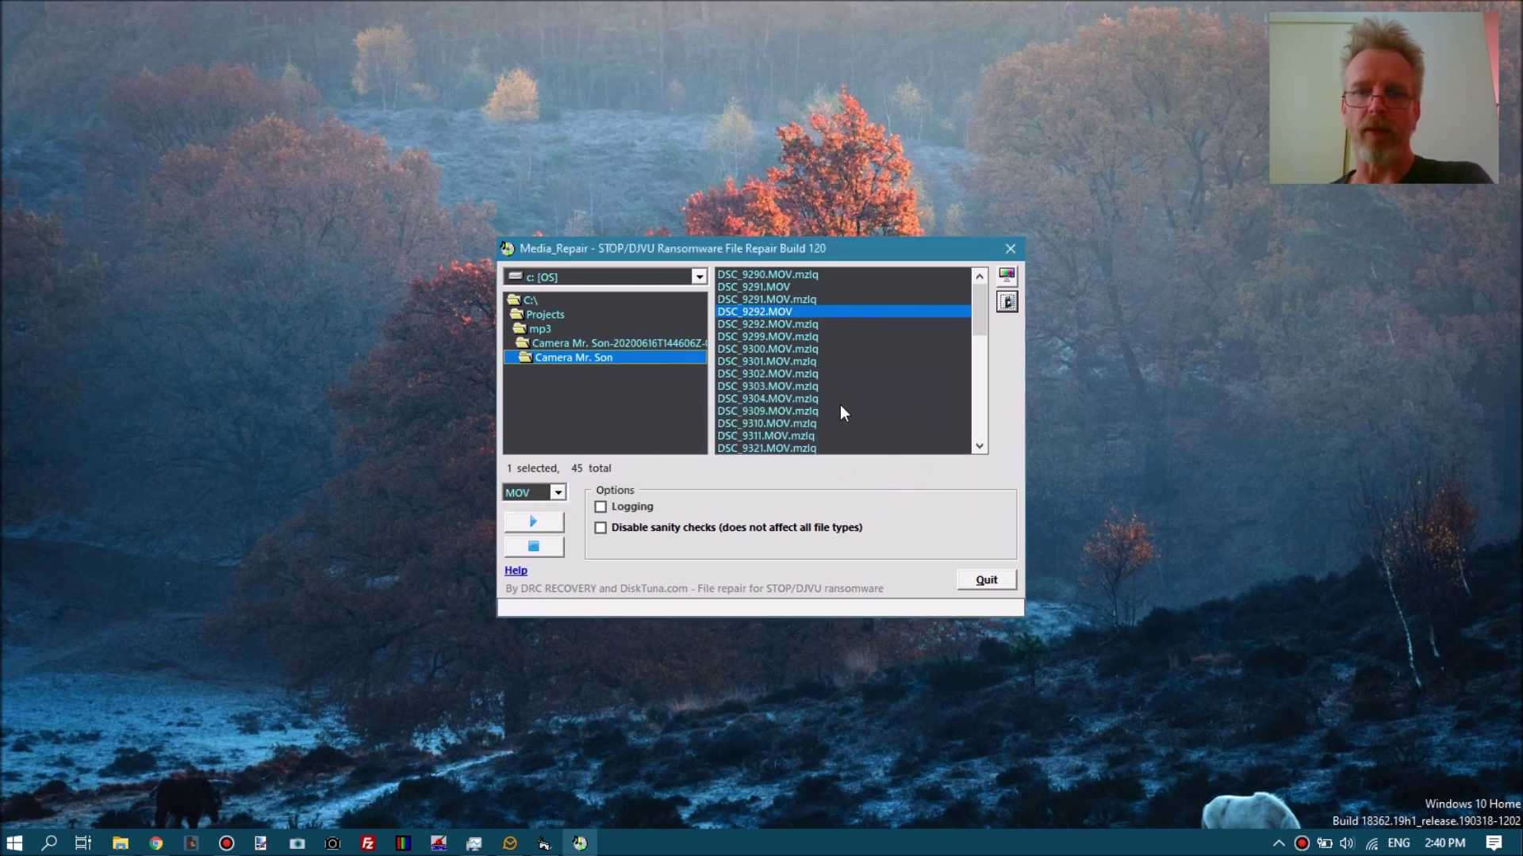
Select the 42 encrypted videos DSC_9290 through DSC_9509.MOV.mzlq and start repairing them.
left_click(800, 274)
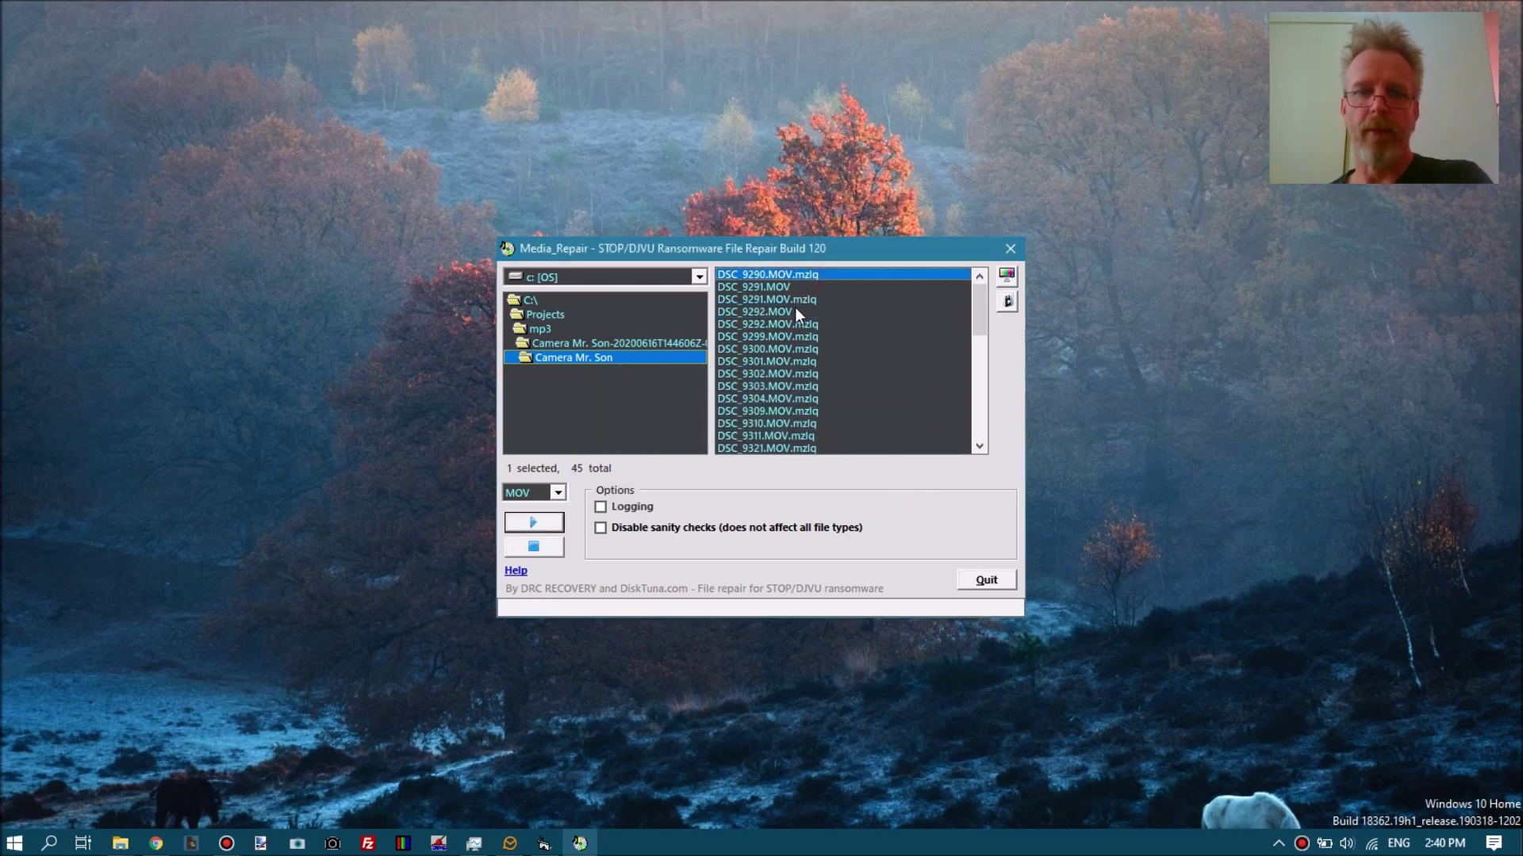
left_click(801, 298, "ctrl")
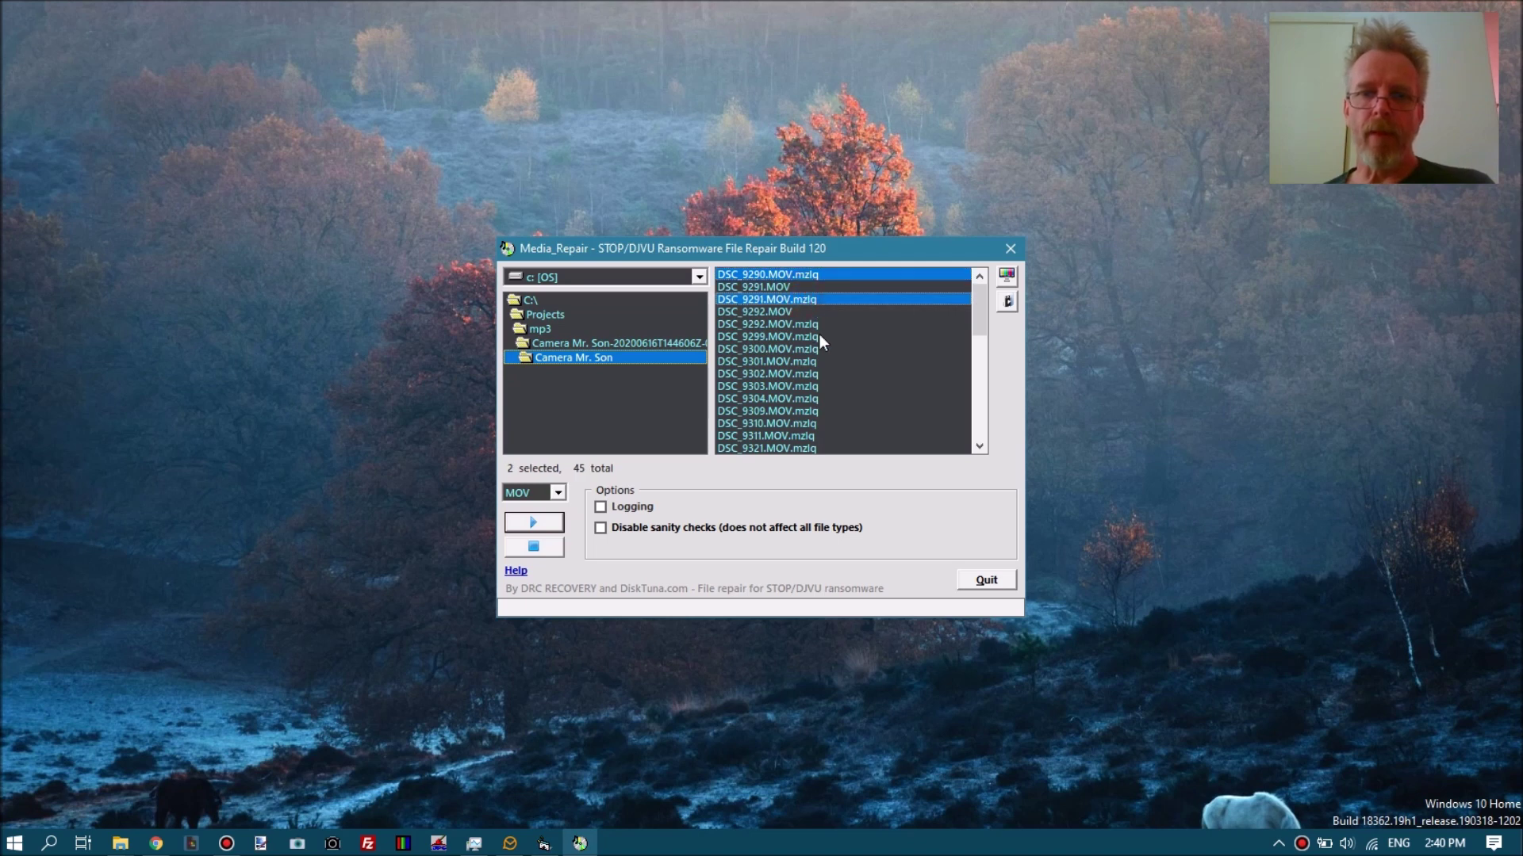
left_click(805, 327)
left_click_drag(977, 309, 975, 416)
left_click(783, 434)
scroll(795, 410, "up", 5)
scroll(794, 410, "up", 2)
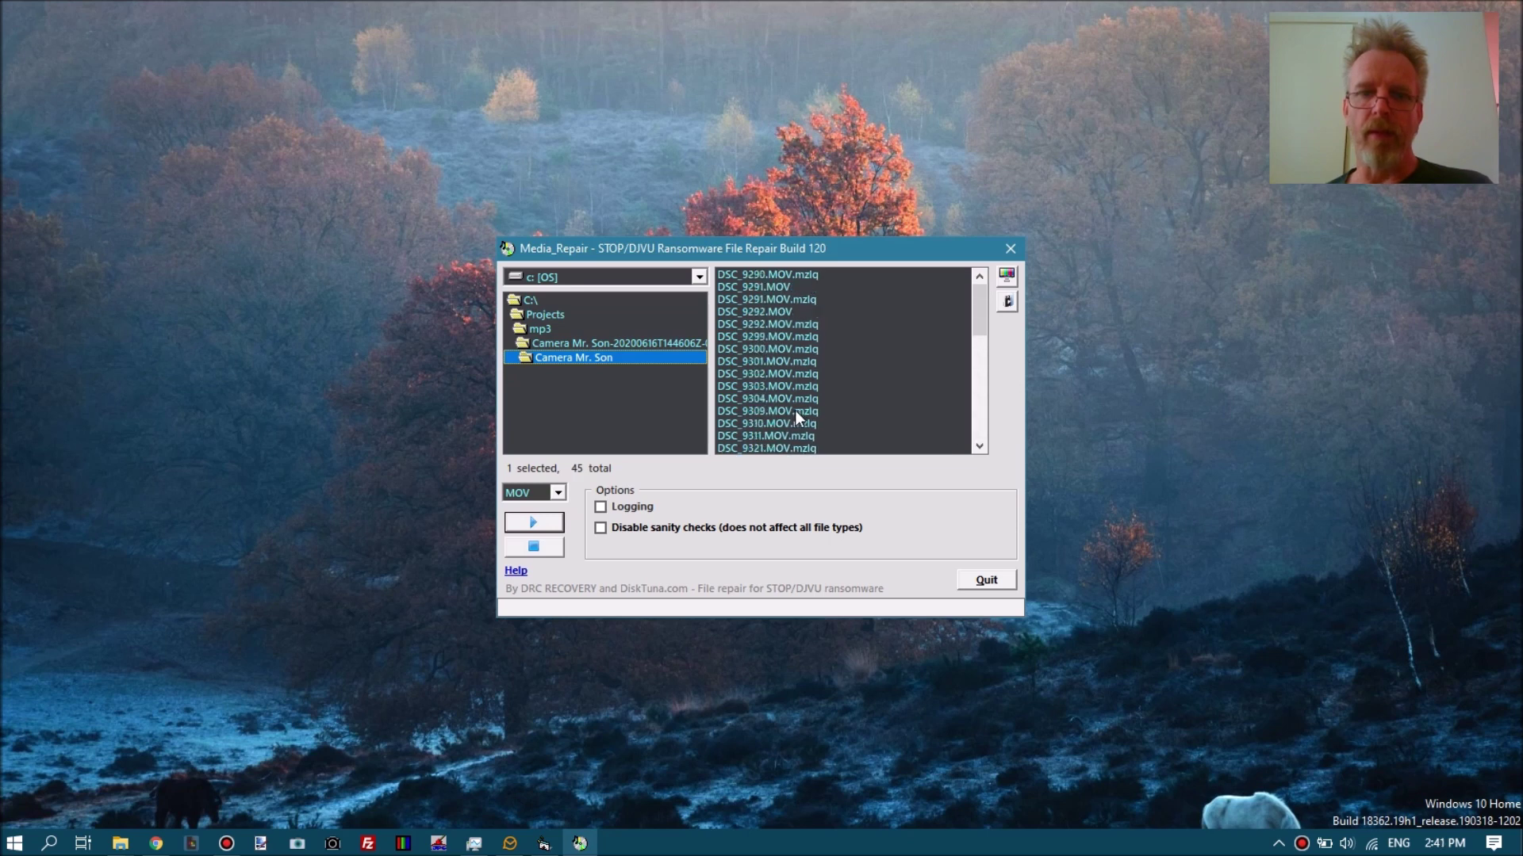
left_click(799, 326, "shift")
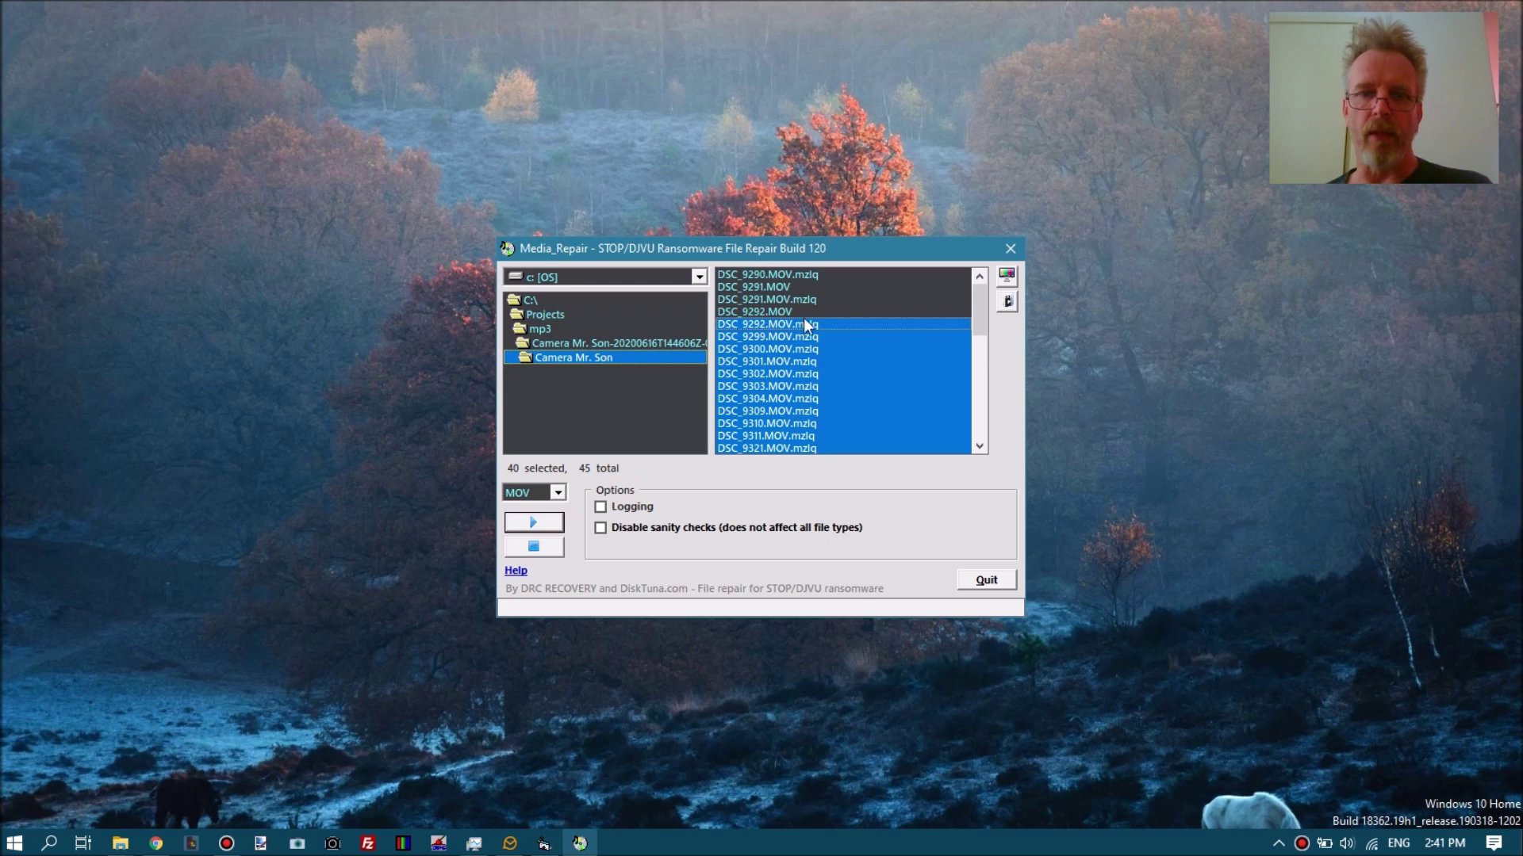
left_click(806, 300, "ctrl")
left_click(813, 274, "ctrl")
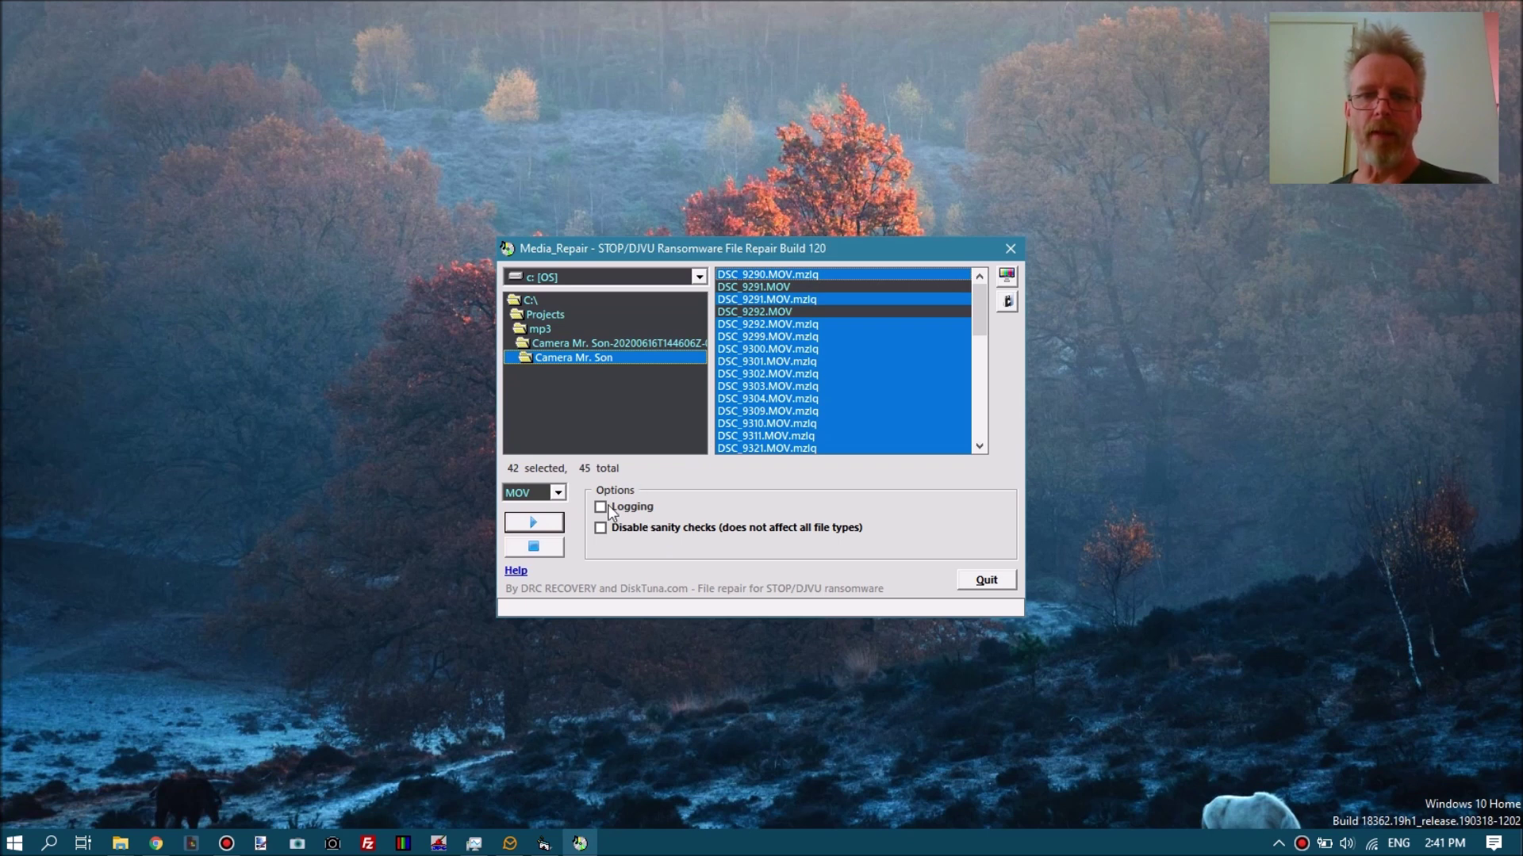
left_click(535, 525)
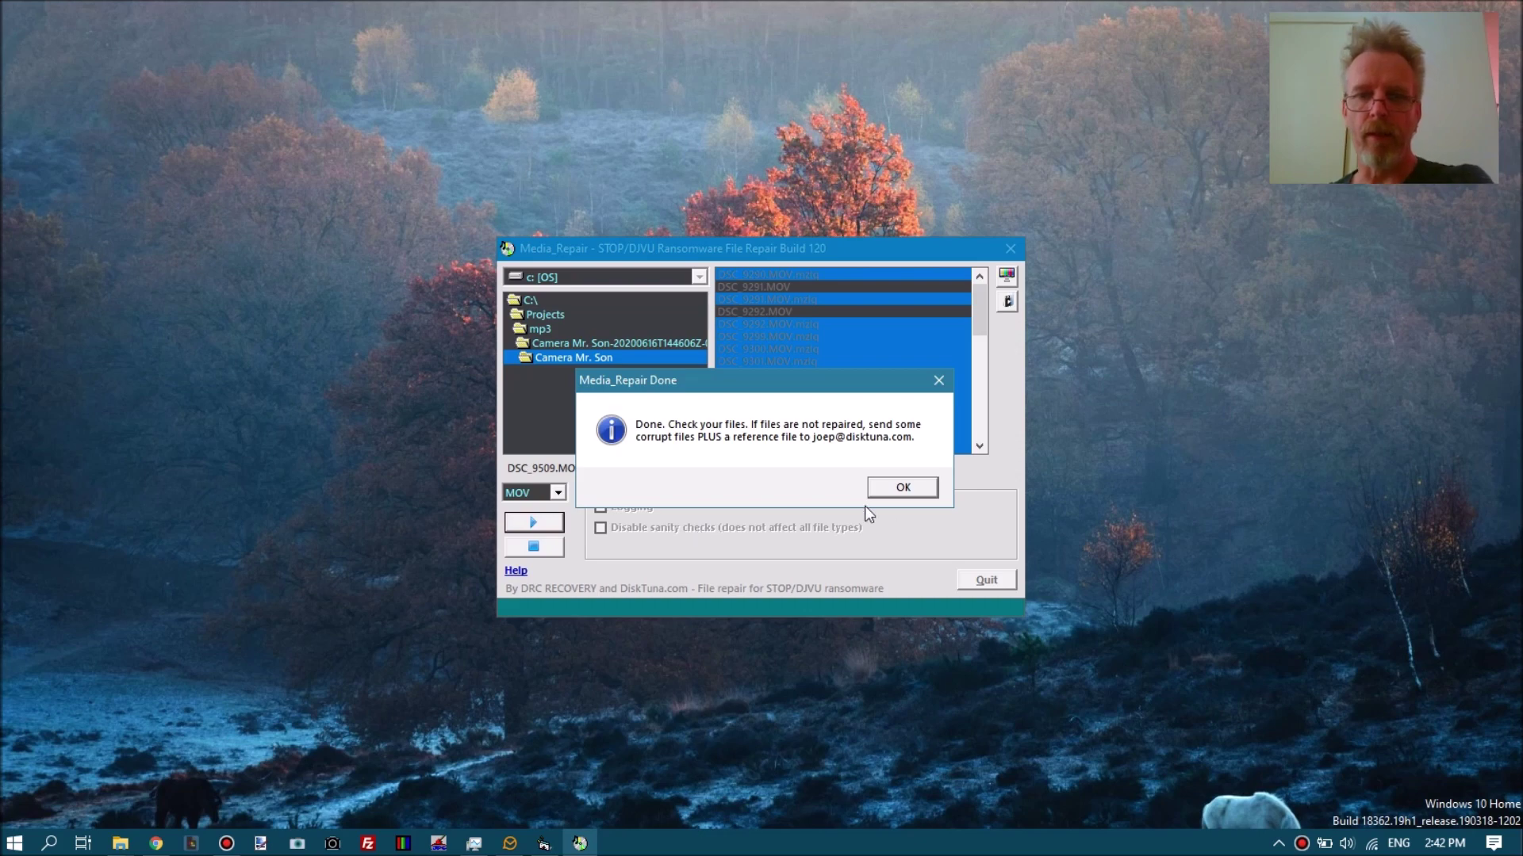
Dismiss the Done message once the repair run finishes.
left_click(890, 487)
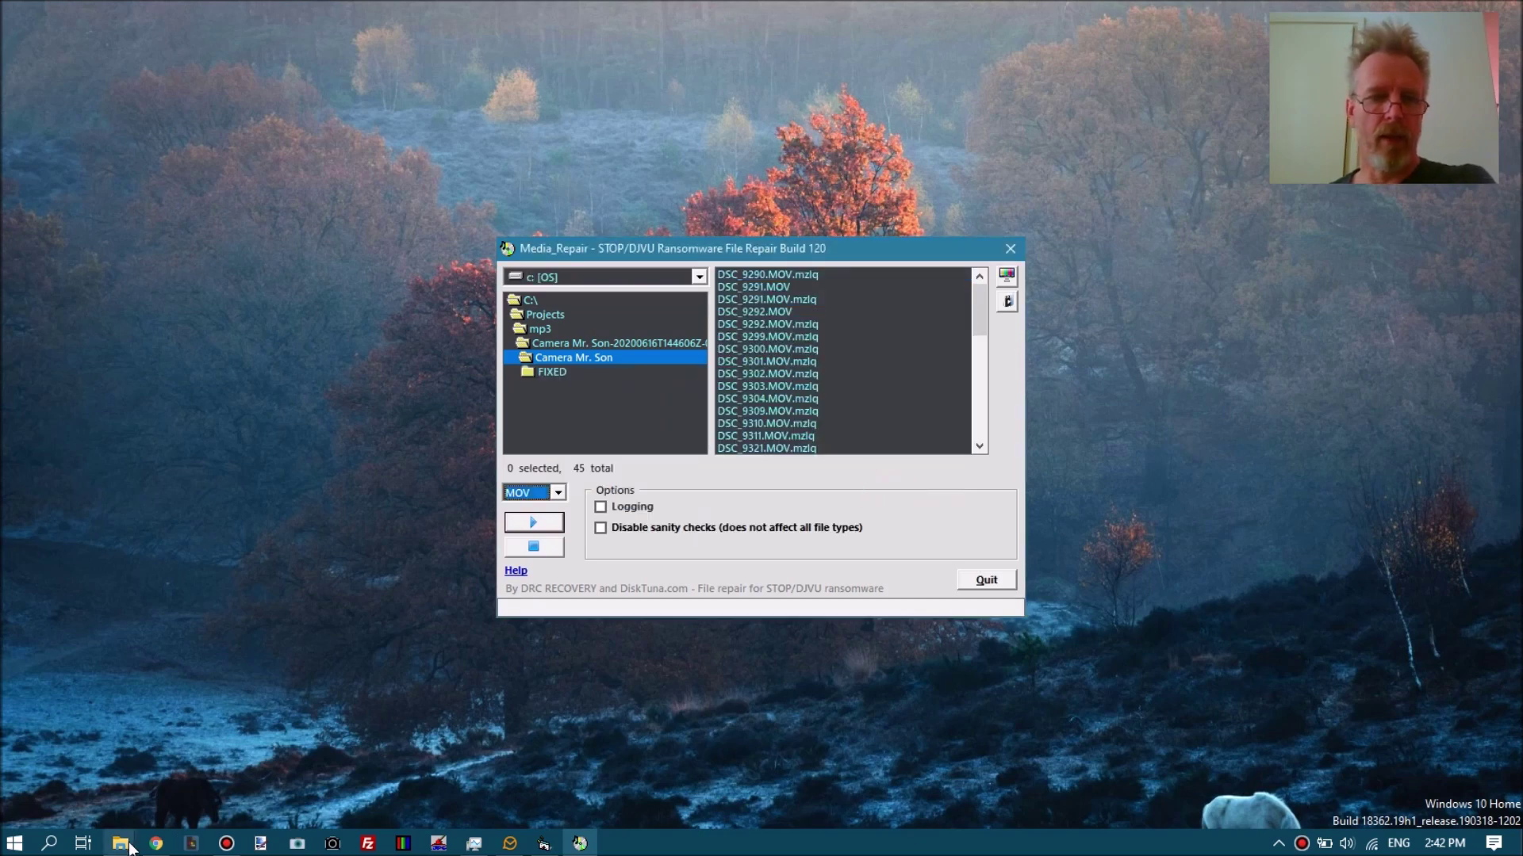
Open the FIXED folder in Explorer and preview repaired DSC_9303.MOV and DSC_9322.MOV.
mouse_move(128, 844)
left_click(227, 786)
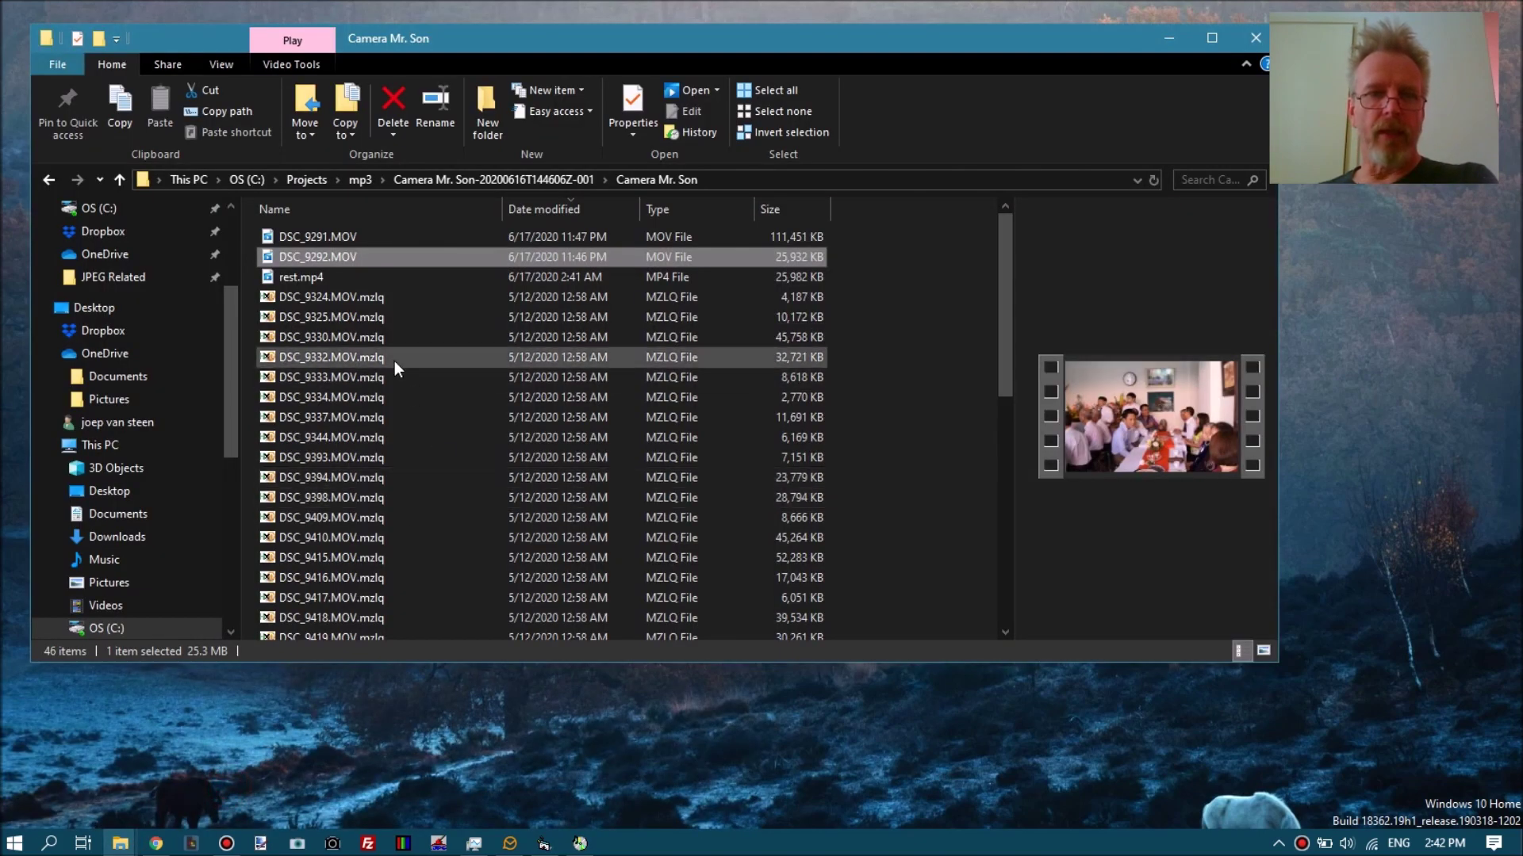
scroll(406, 389, "down", 8)
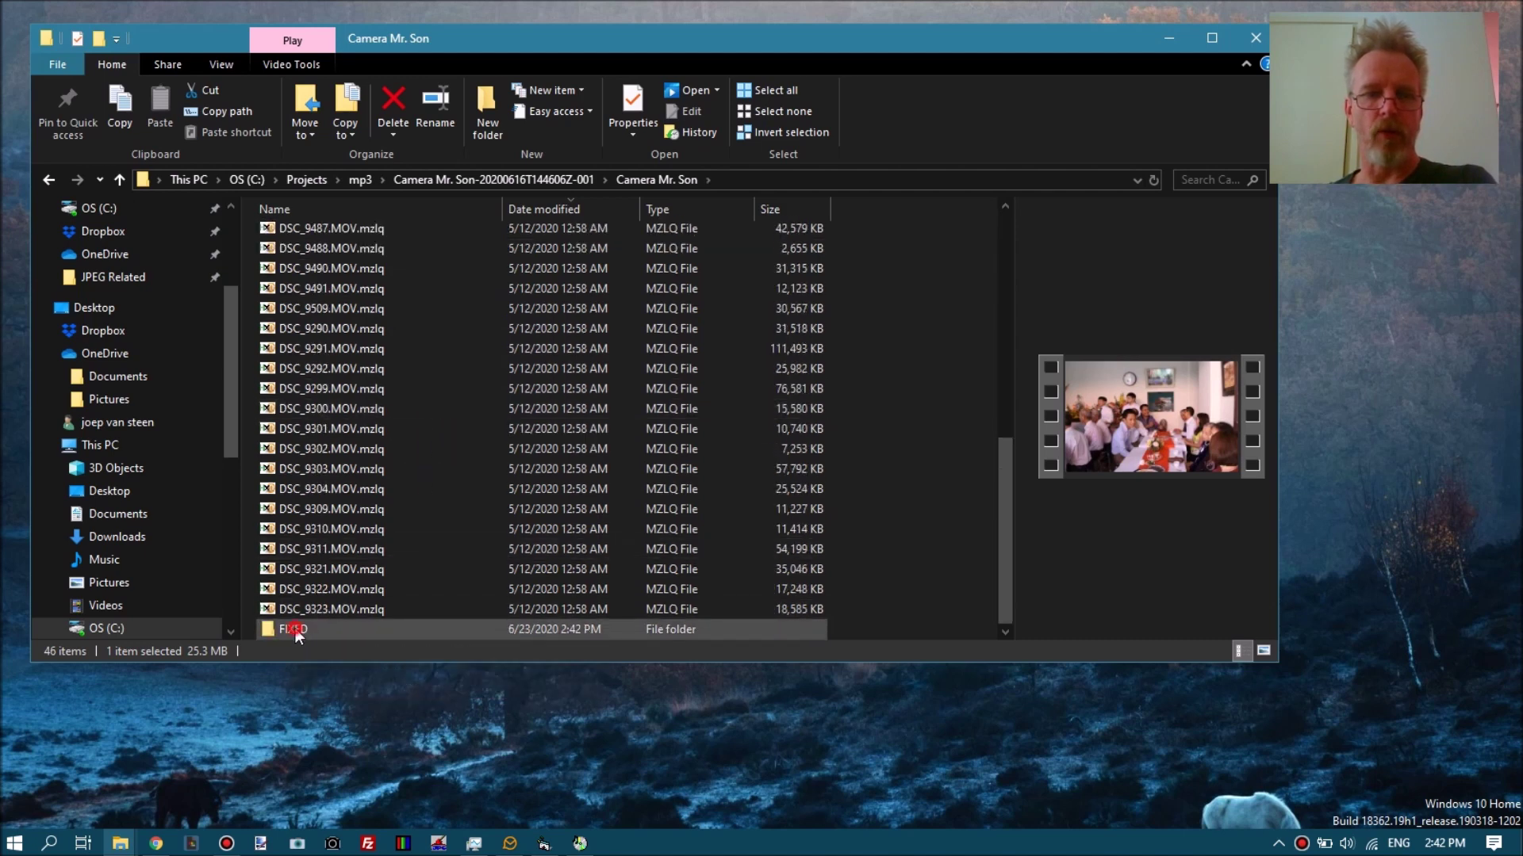
left_click(295, 628)
double_click(298, 628)
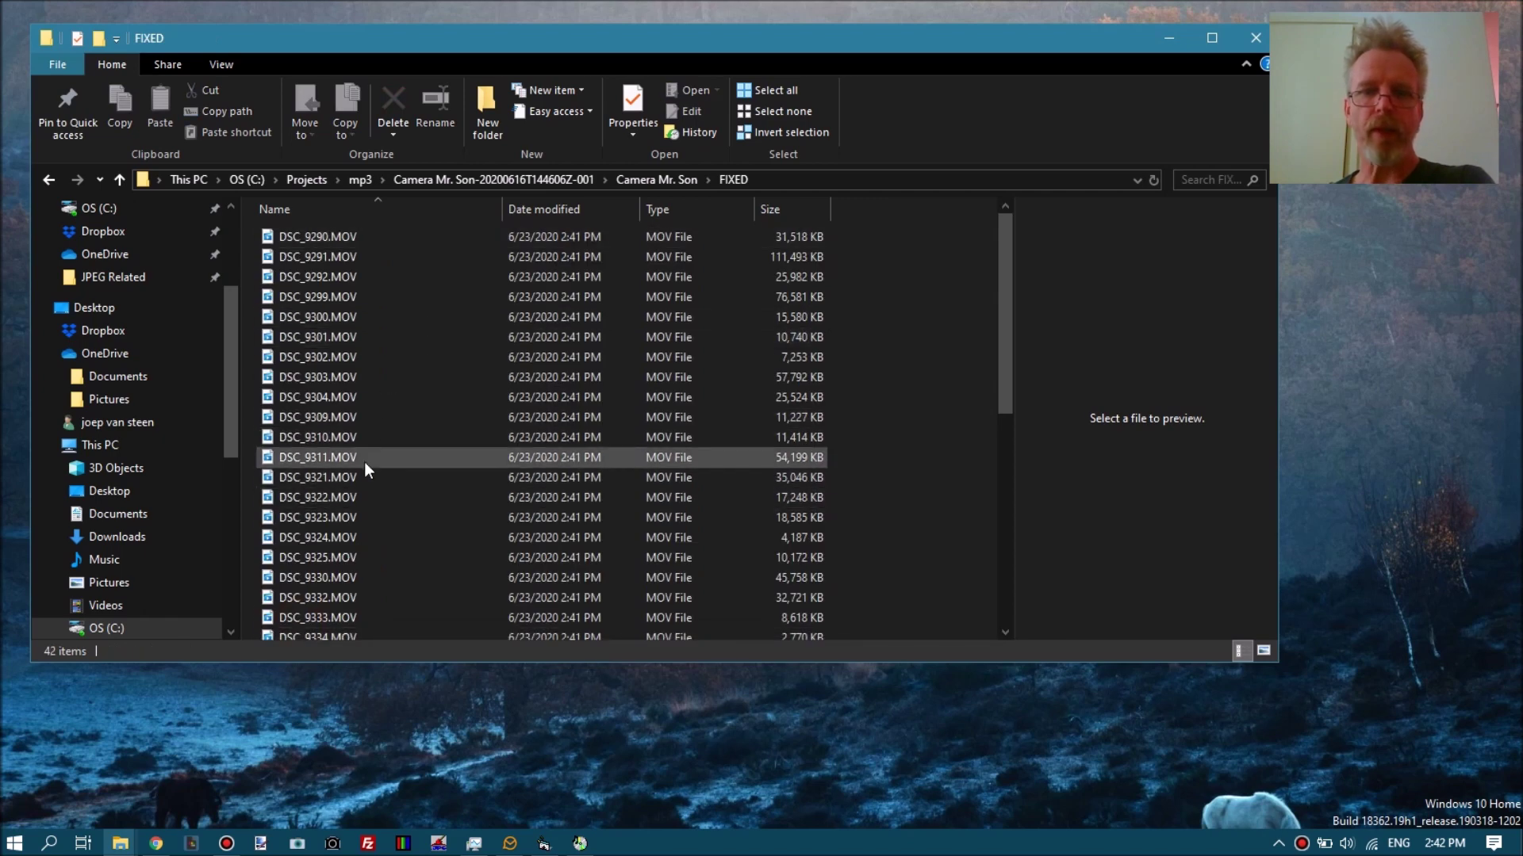
left_click(332, 377)
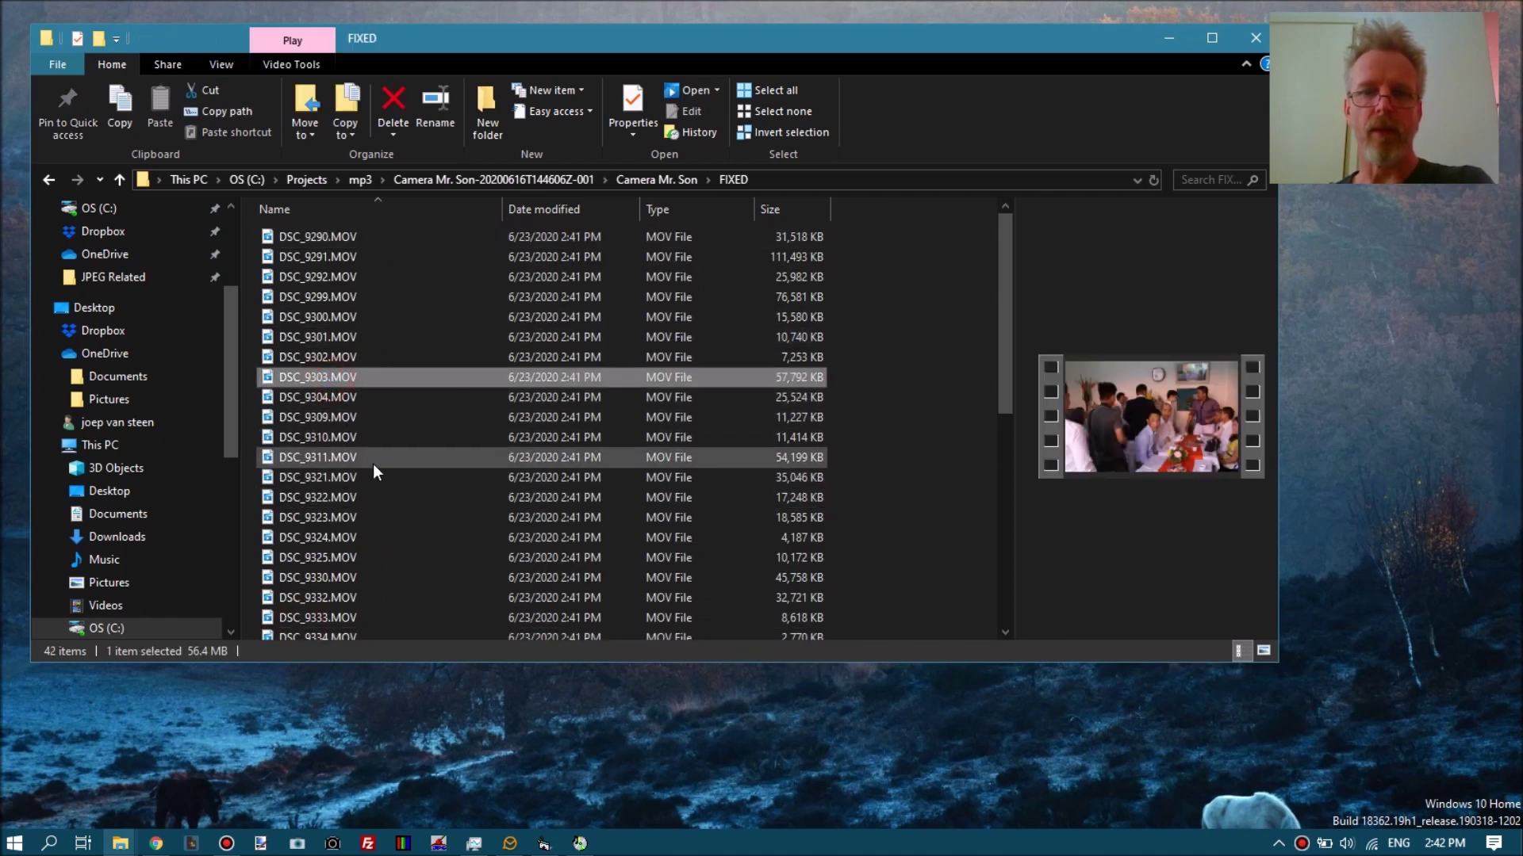
left_click(334, 498)
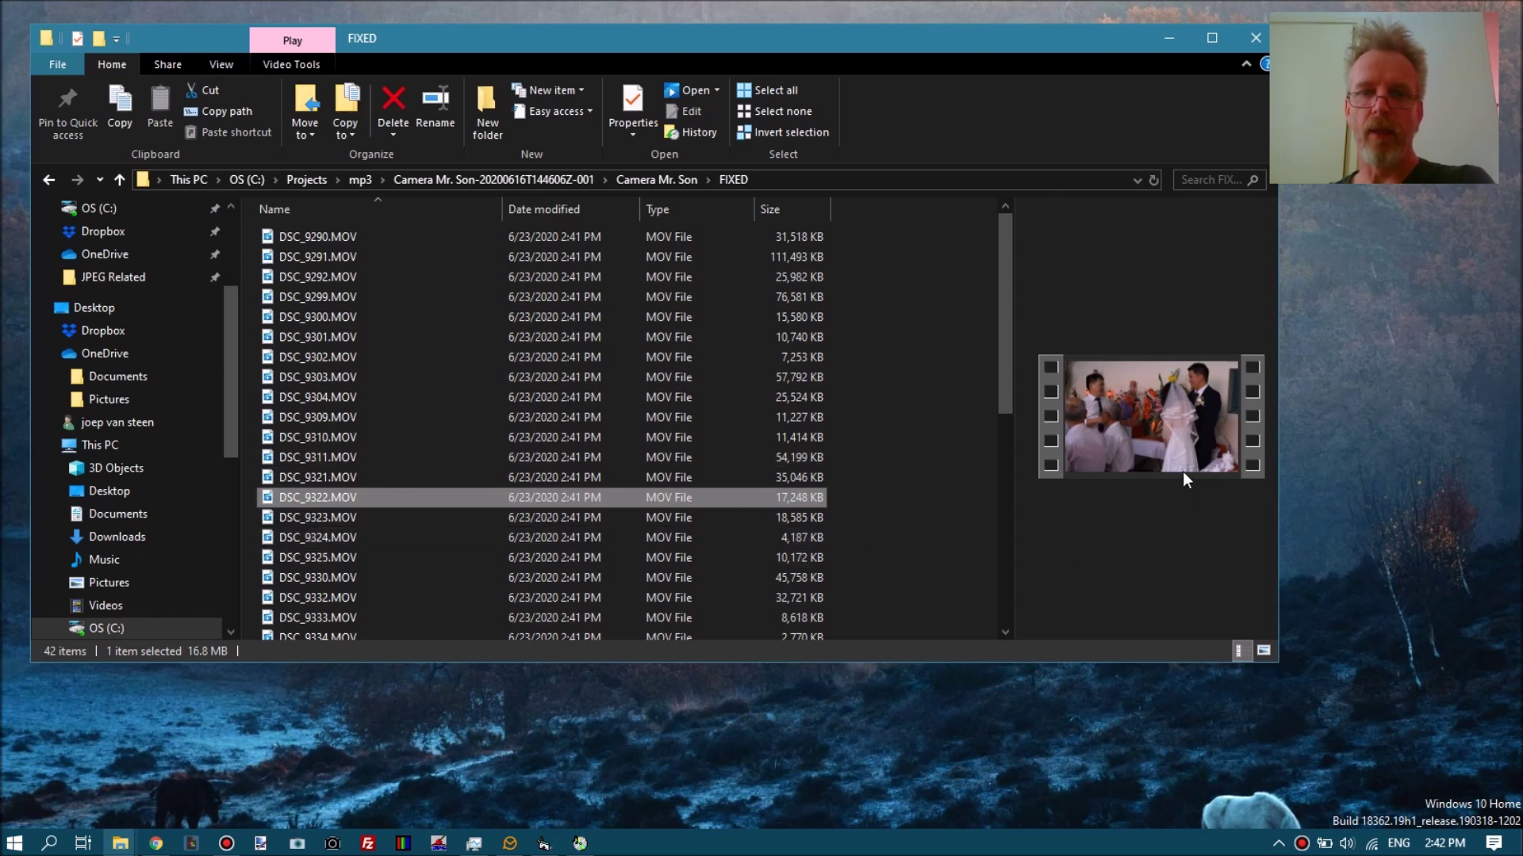